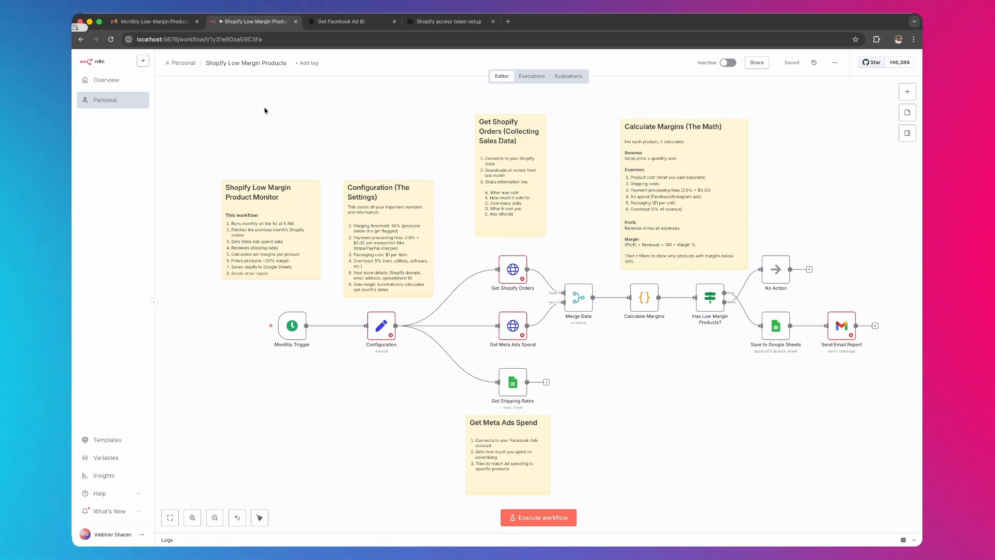
- Switch to Gmail and review the Monthly Low-Margin Products Report's date range, low-margin product table and cost breakdown
click(152, 22)
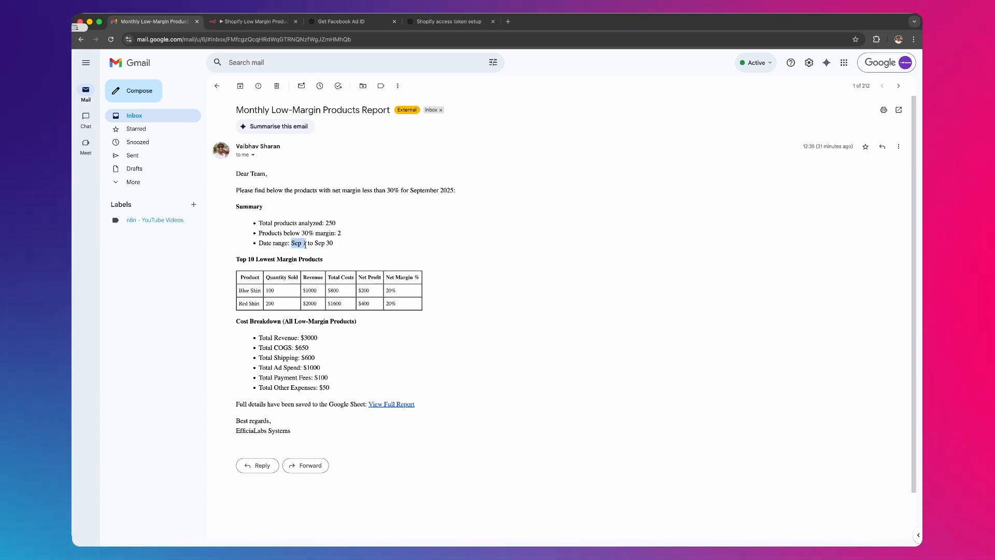
drag(315, 243, 333, 243)
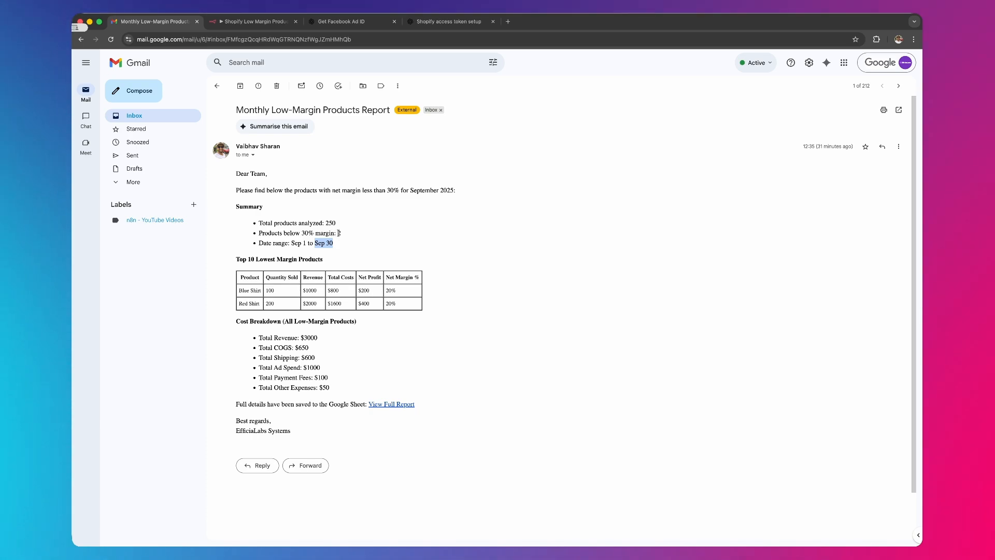
click(339, 233)
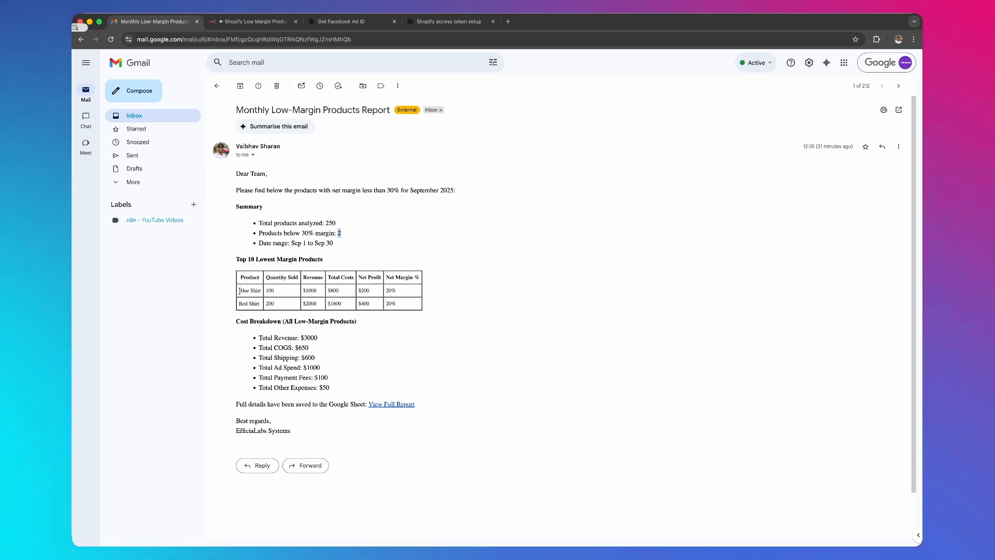
drag(239, 290, 383, 305)
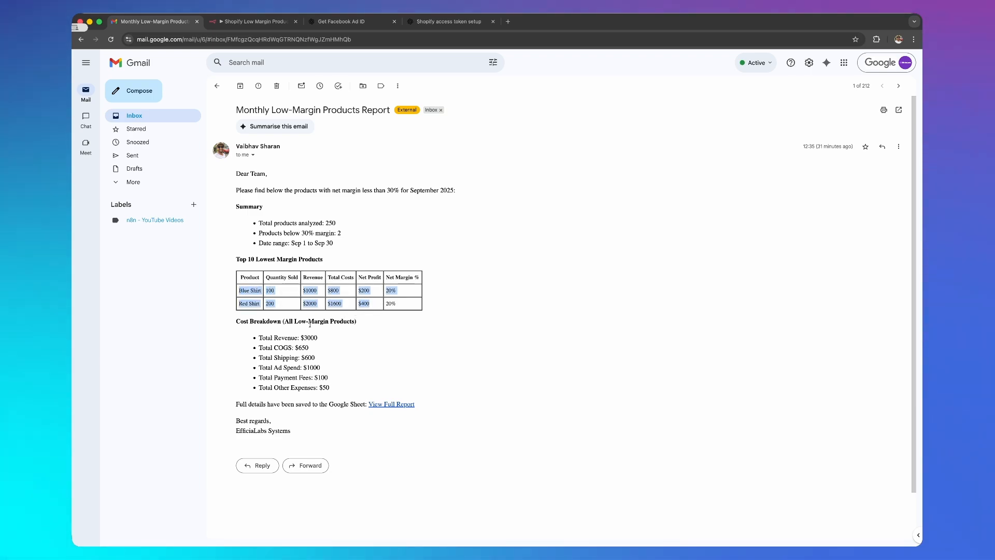
drag(257, 338, 370, 395)
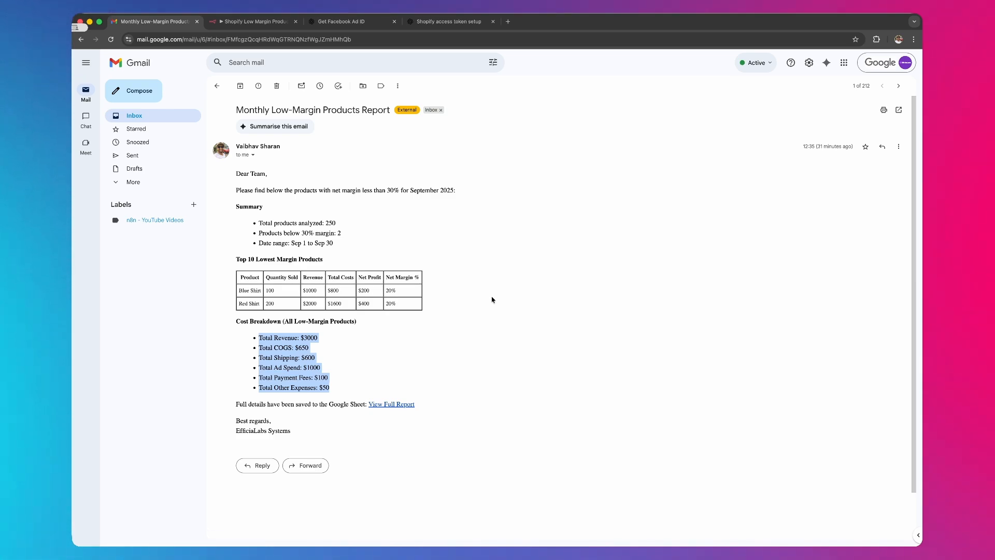
- Return to the Shopify Low Margin Products workflow in n8n and examine its notes and nodes, starting from the workflow's beginning
key(ctrl+Tab)
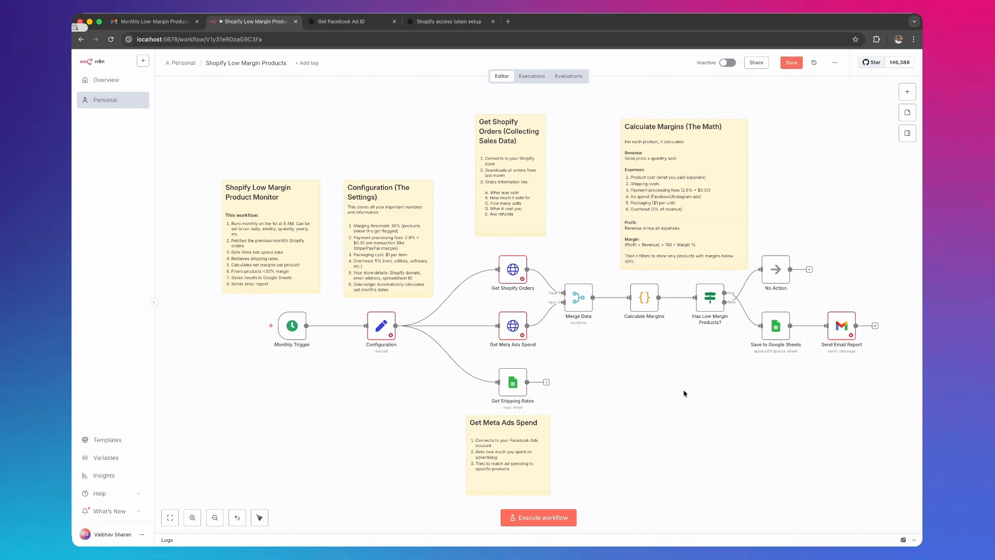
mouse_move(452, 354)
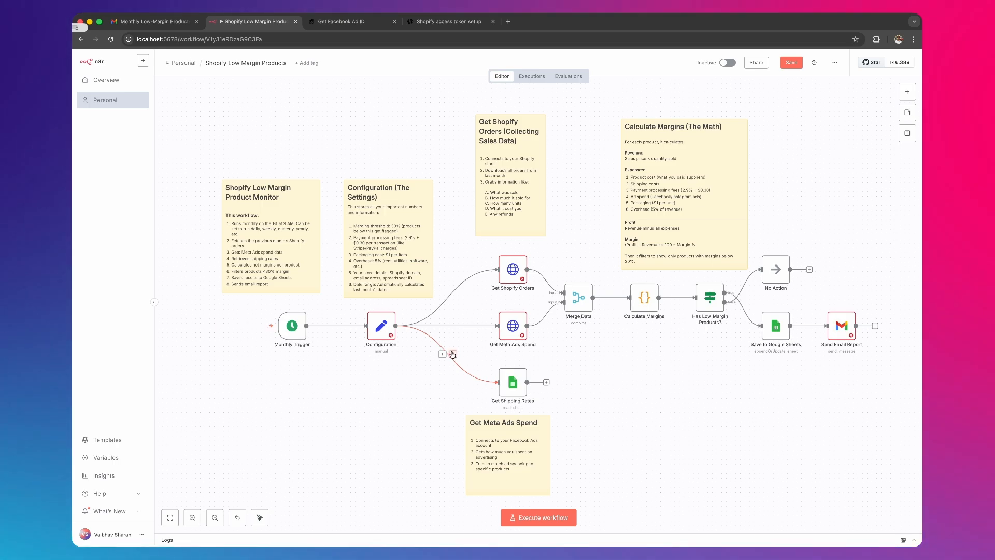
key(plus)
key(plus)
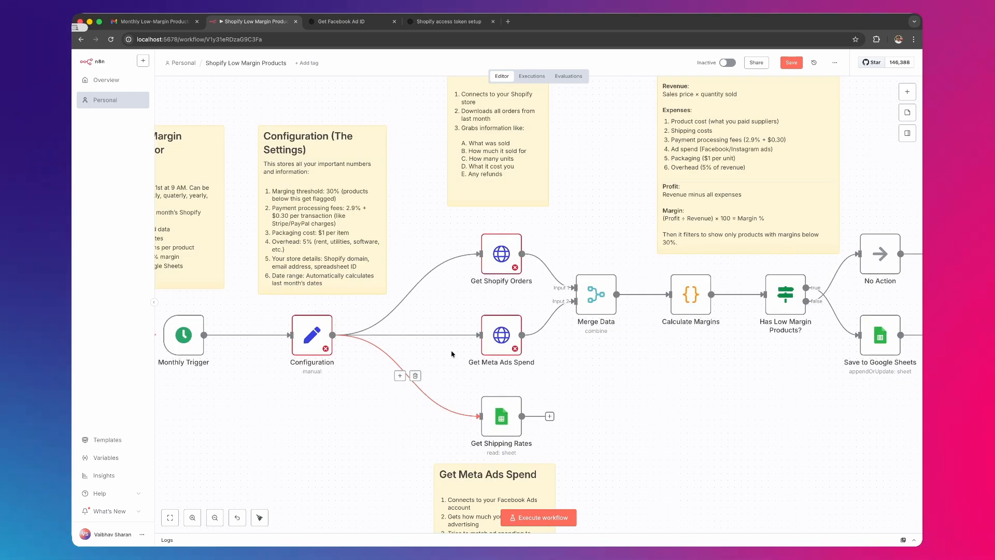
scroll(340, 437, left, 4)
scroll(340, 437, up, 1)
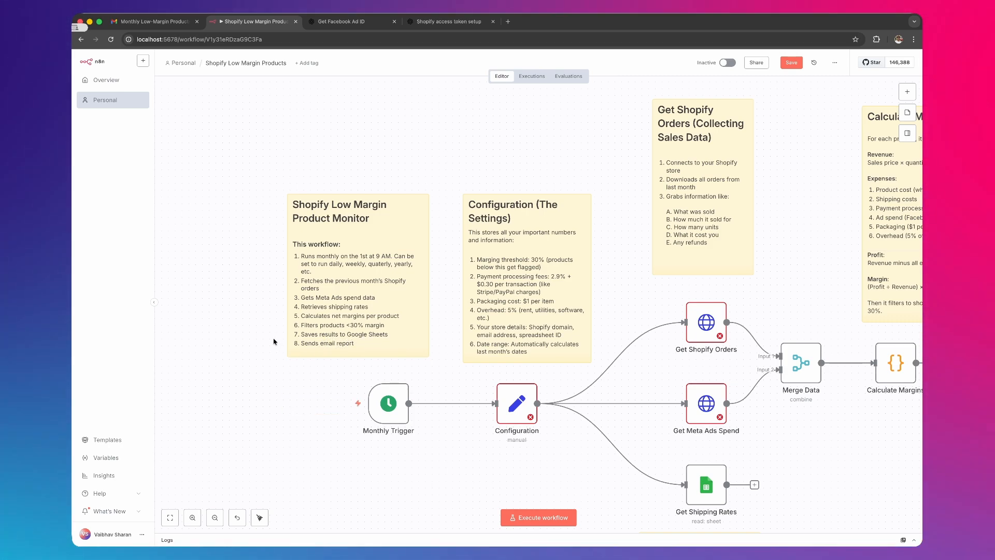
- Inspect the Monthly Trigger node's schedule, including the hour and day of month, and return to the canvas
scroll(357, 336, down, 5)
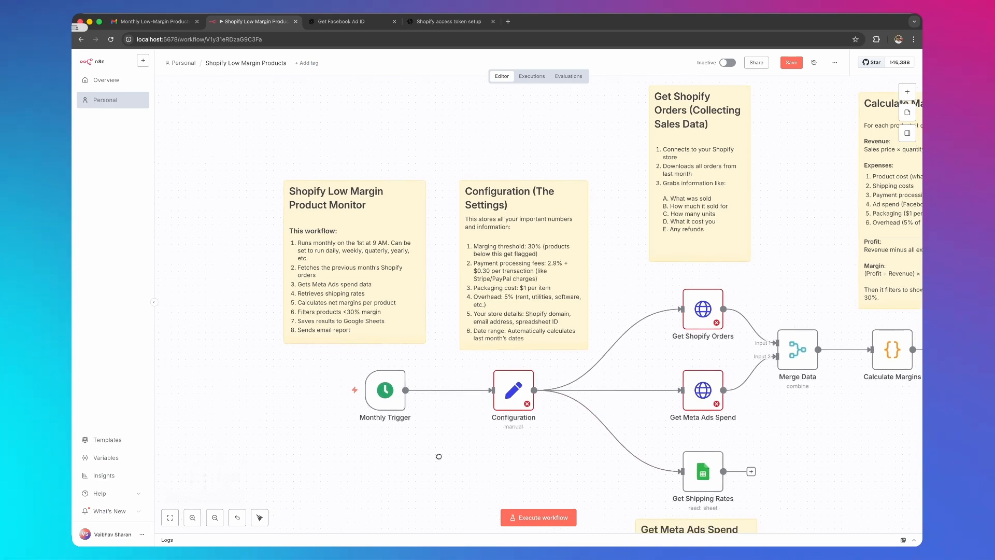
mouse_move(296, 265)
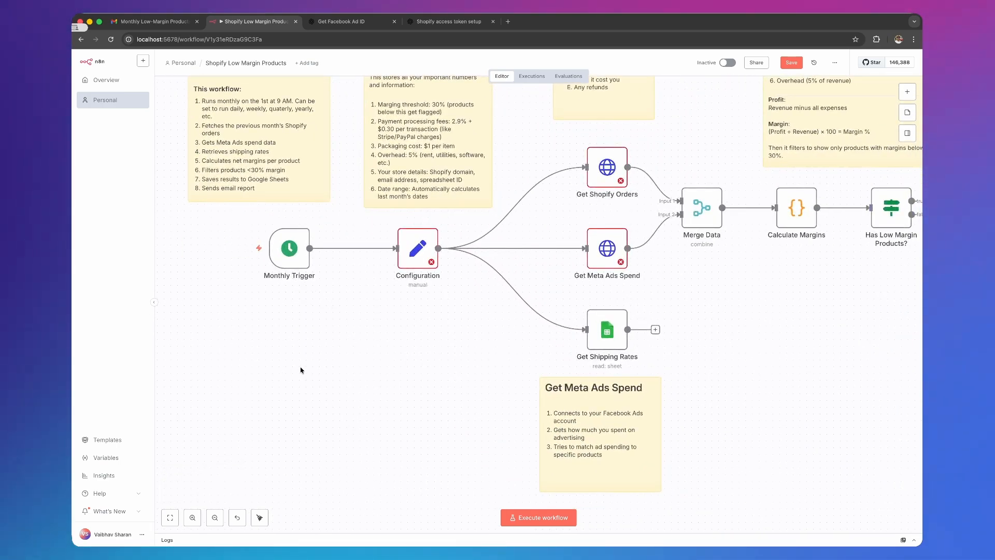
double_click(290, 253)
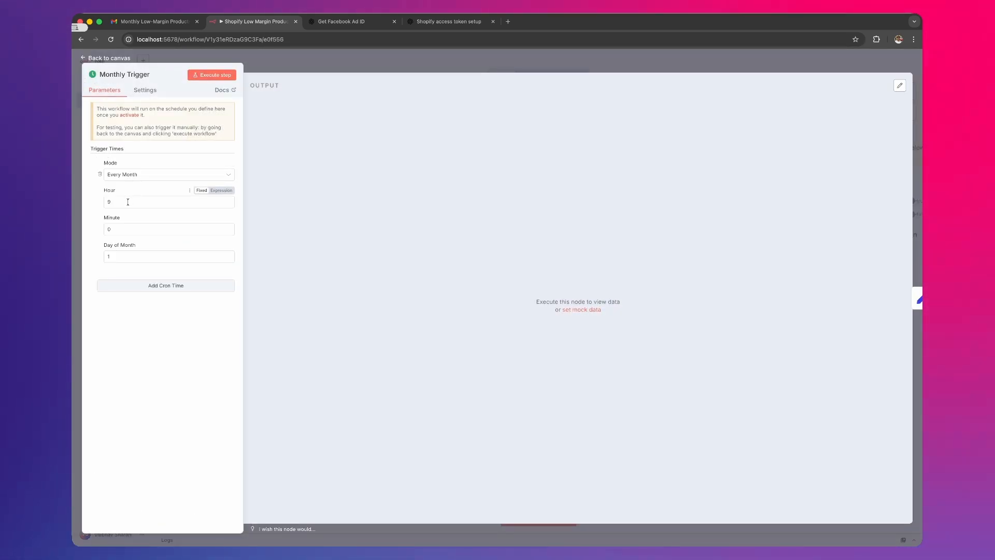
click(127, 259)
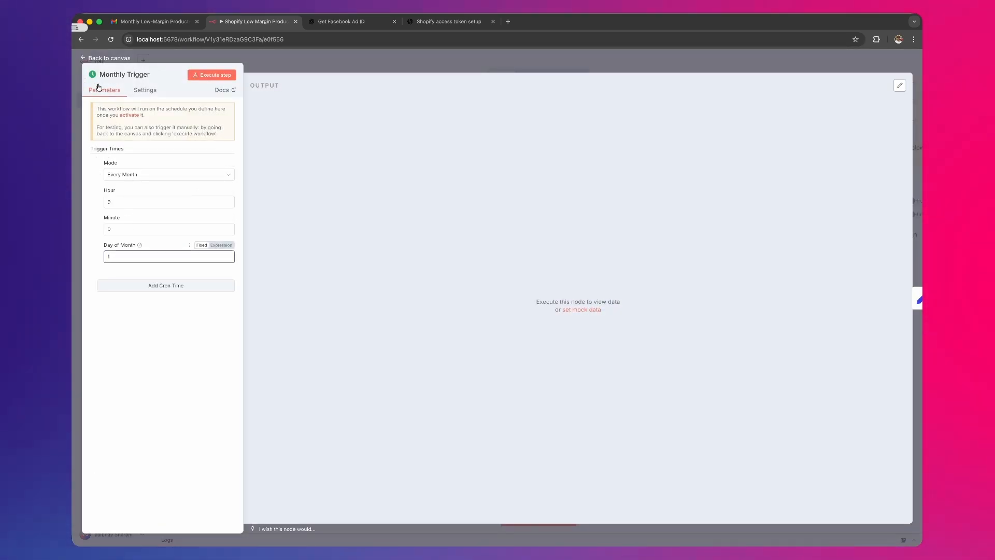
click(103, 58)
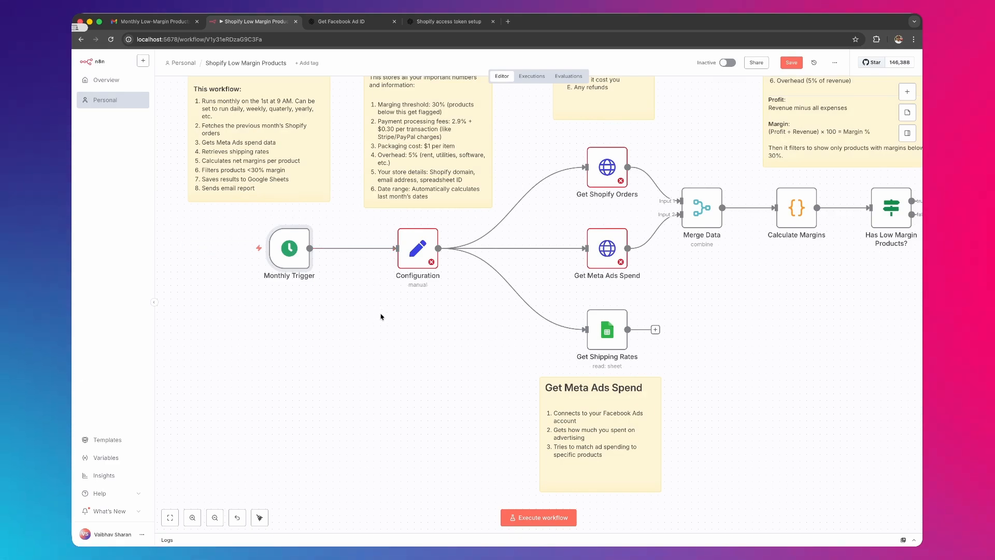
- Open the Configuration node and inspect the values of margin_threshold, payment_fee_percentage and payment_fee_fixed
scroll(377, 317, up, 5)
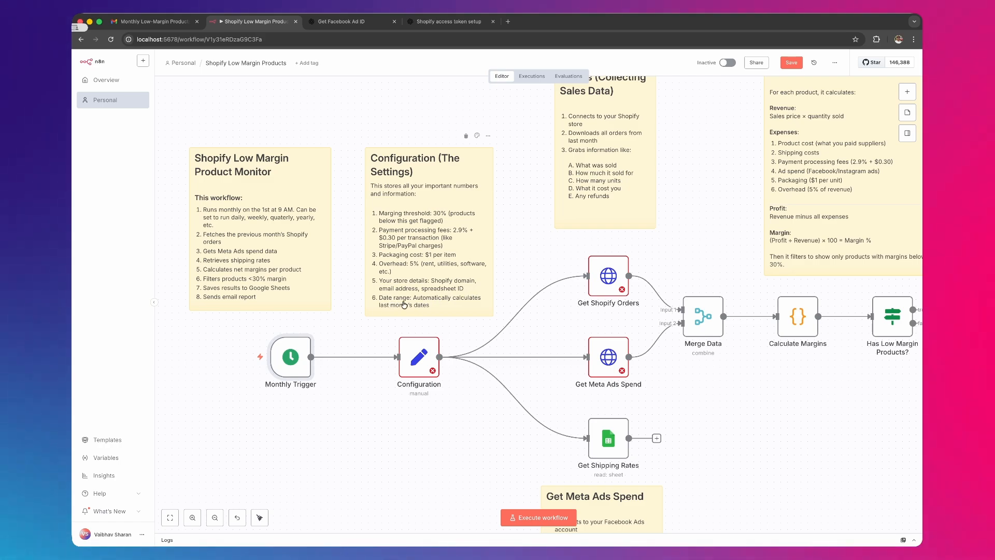
double_click(418, 355)
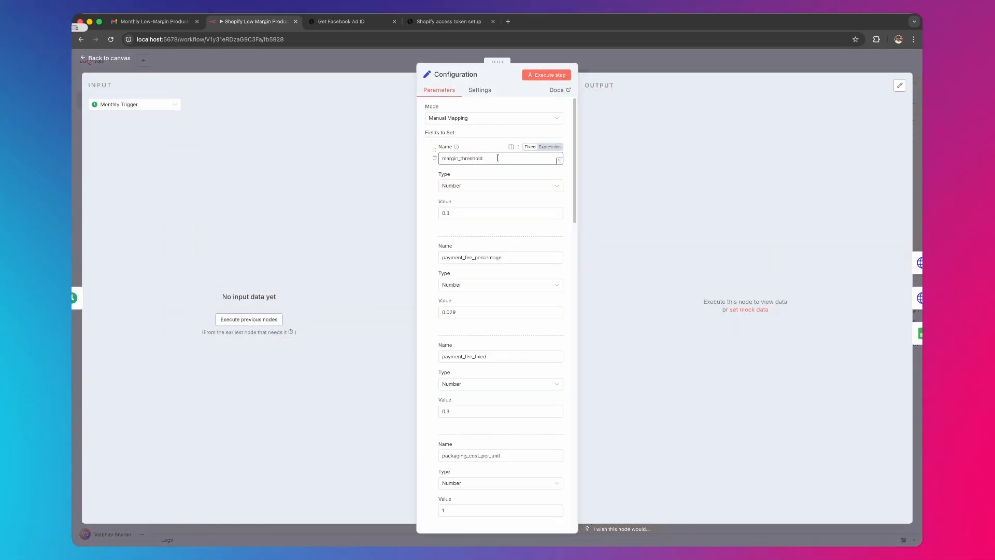
click(458, 212)
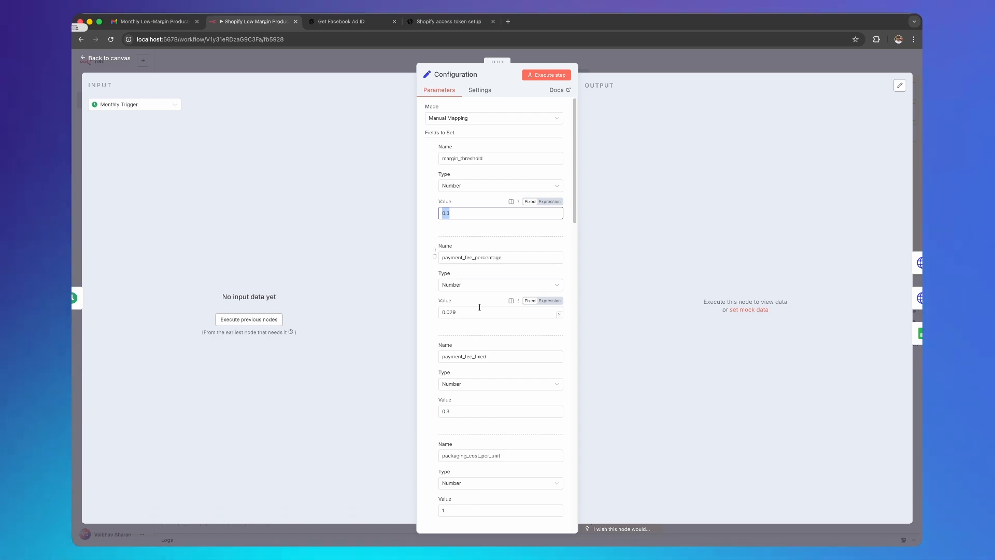
scroll(480, 307, down, 3)
click(458, 336)
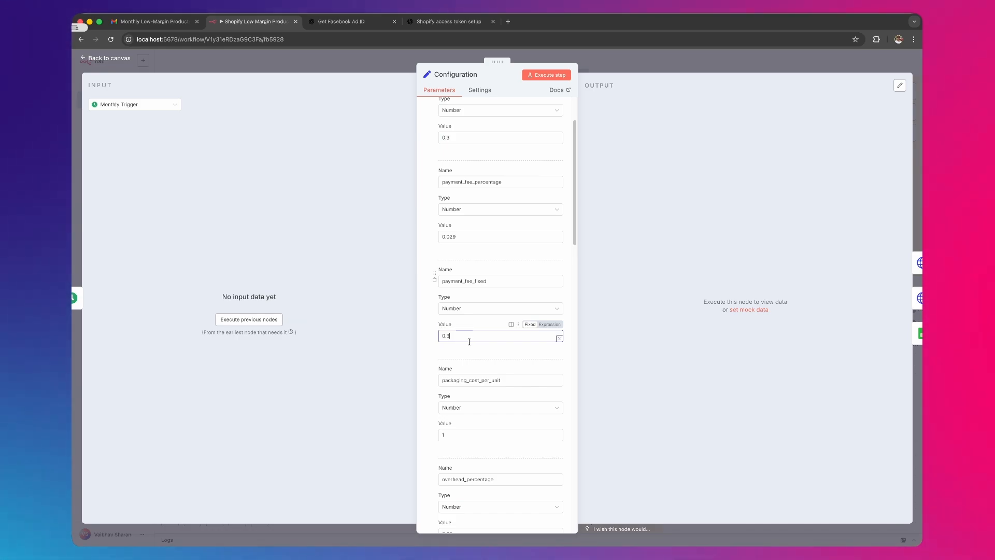
- Check the values of packaging_cost_per_unit and overhead_percentage in the Configuration node
scroll(470, 342, down, 3)
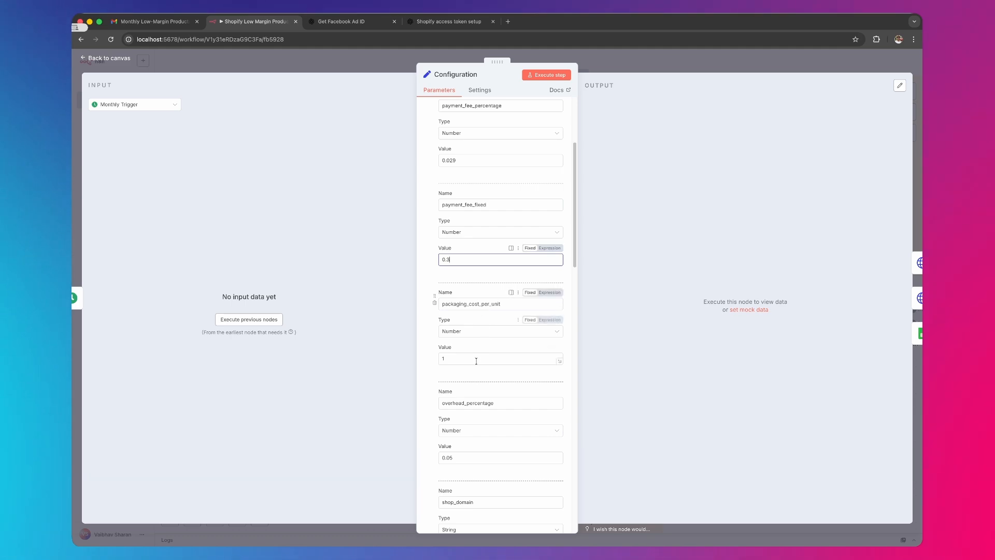
click(459, 357)
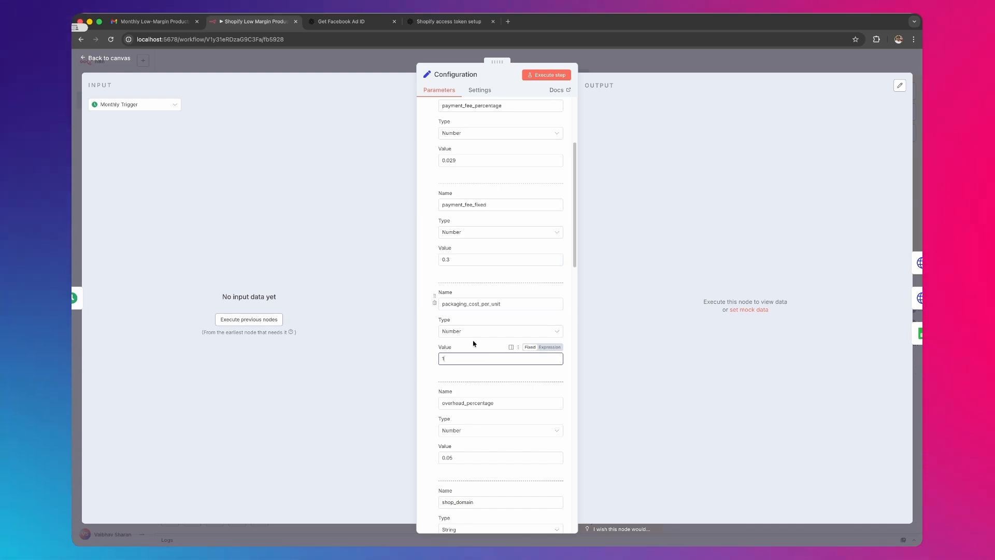
scroll(473, 344, down, 1)
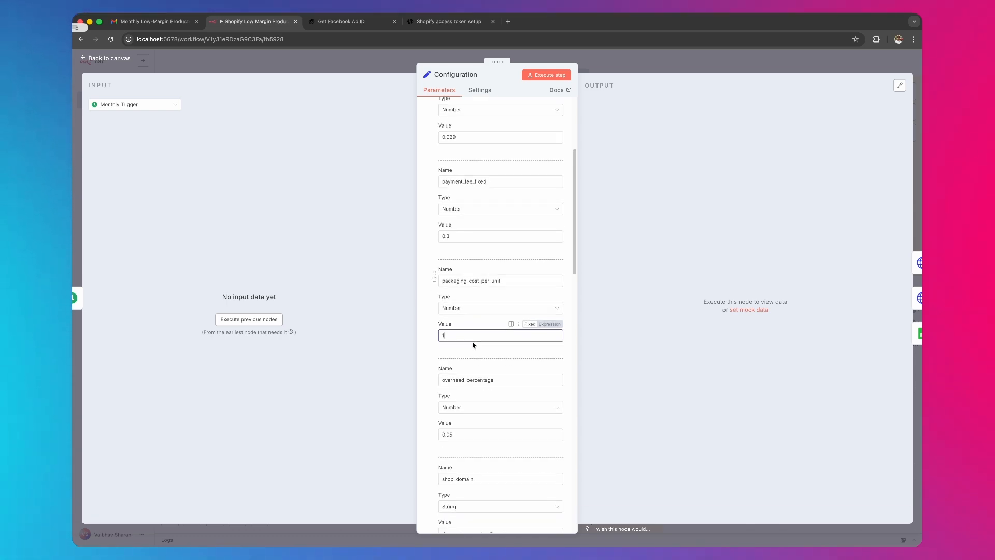
scroll(473, 346, down, 1)
double_click(453, 325)
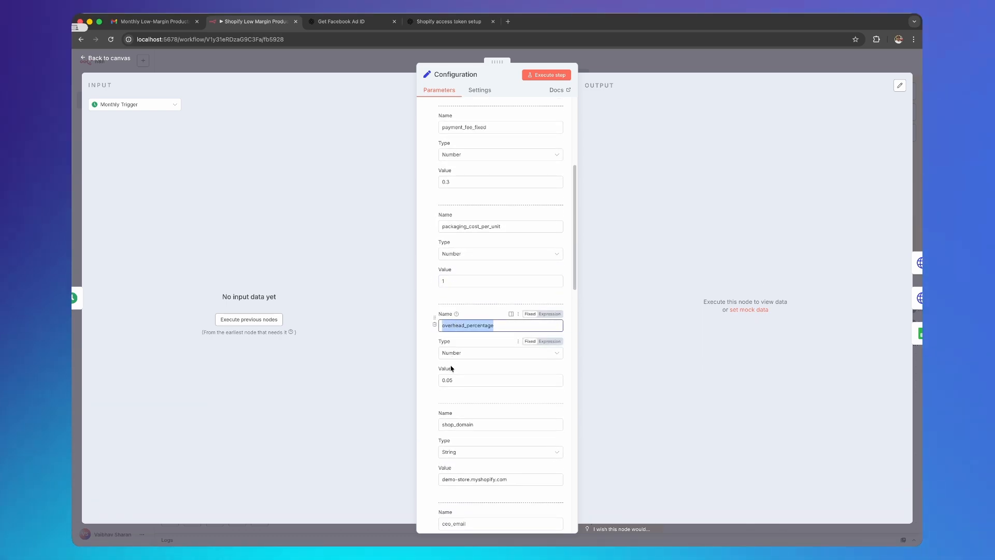
click(455, 381)
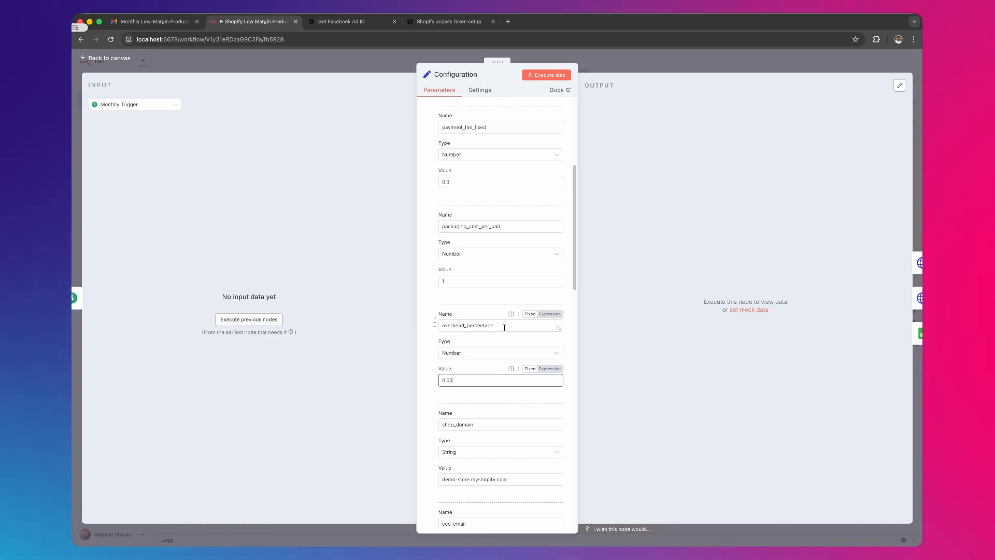
- Review the shop_domain, ceo_email and currency fields in the Configuration node
scroll(505, 336, down, 2)
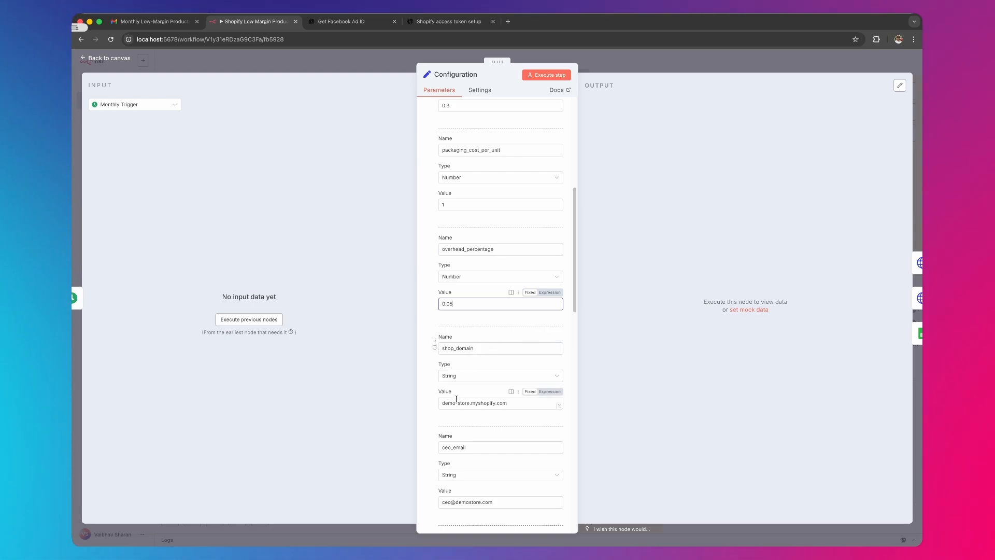
drag(468, 403, 441, 403)
scroll(482, 363, down, 3)
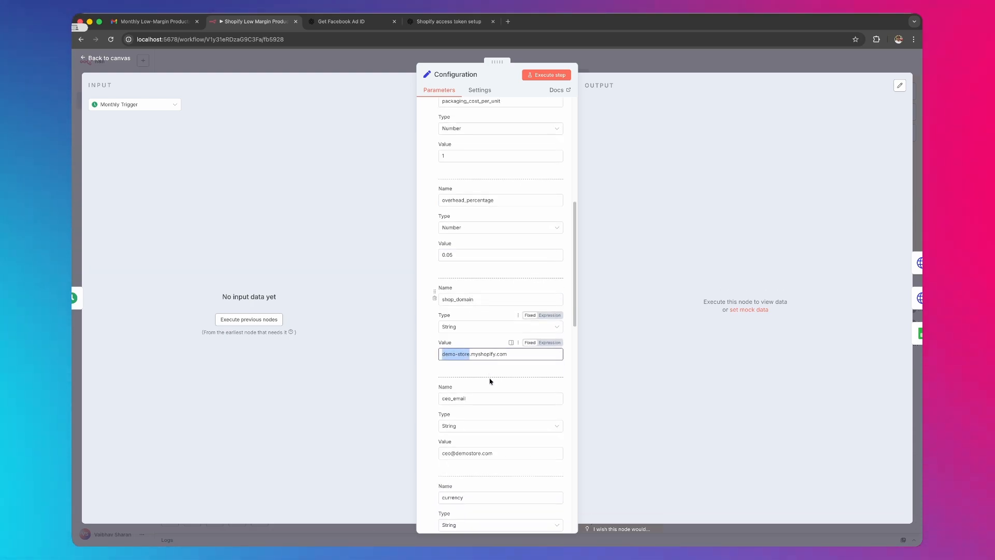
click(470, 327)
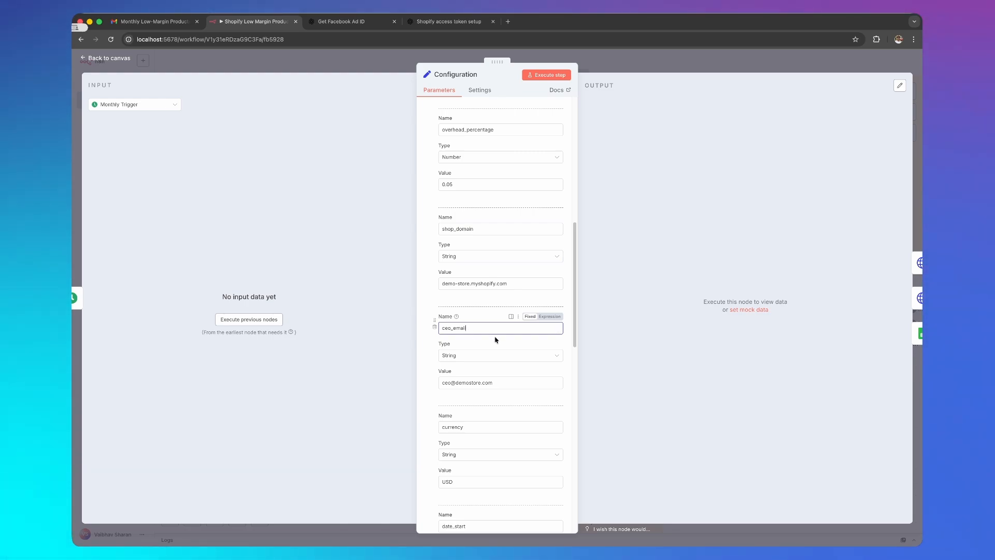
scroll(515, 360, down, 2)
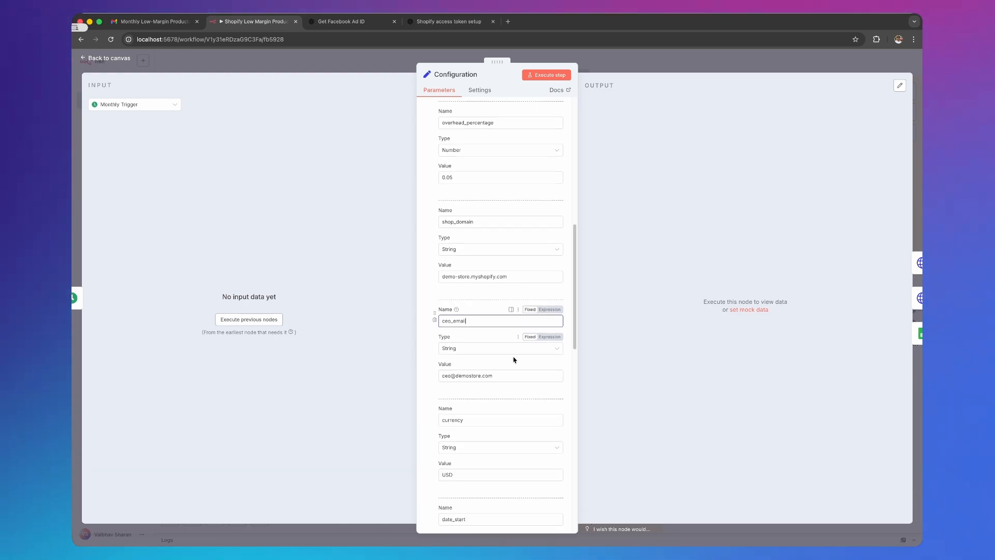
click(471, 350)
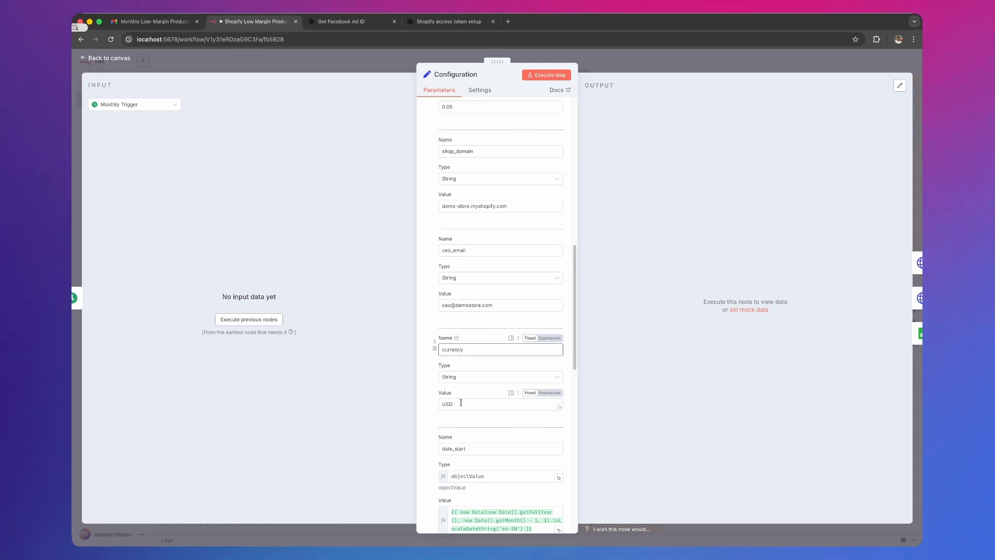
click(461, 404)
scroll(500, 355, down, 2)
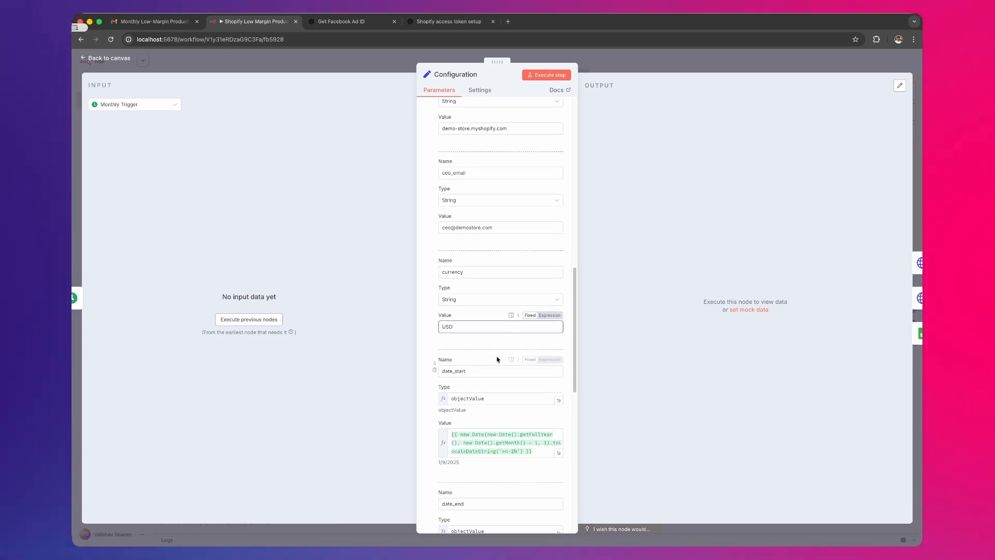
- Examine the date_start and date_end expressions with their resolved dates, continuing to the google_sheet_id and facebook_ad_account_id fields
click(495, 370)
scroll(482, 382, down, 1)
scroll(482, 382, down, 2)
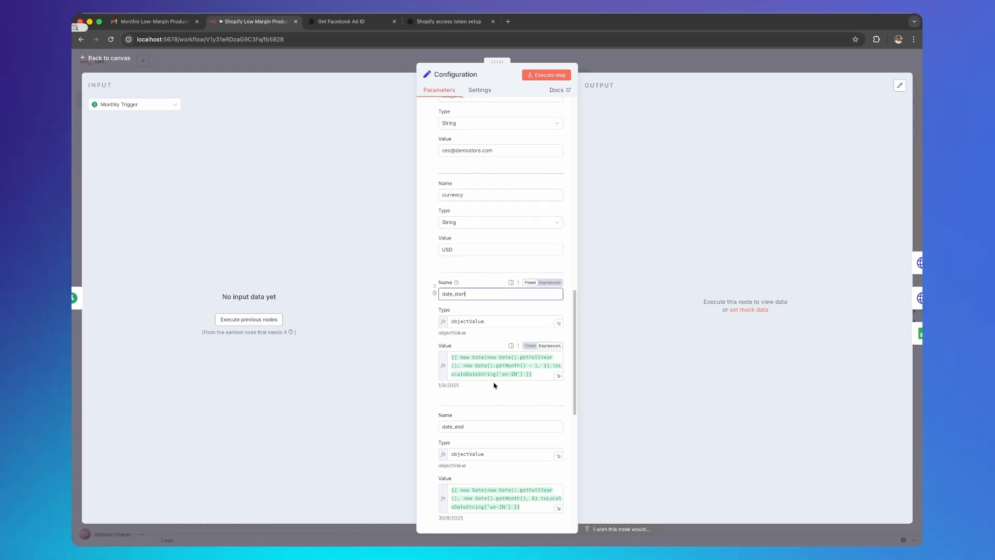
click(438, 385)
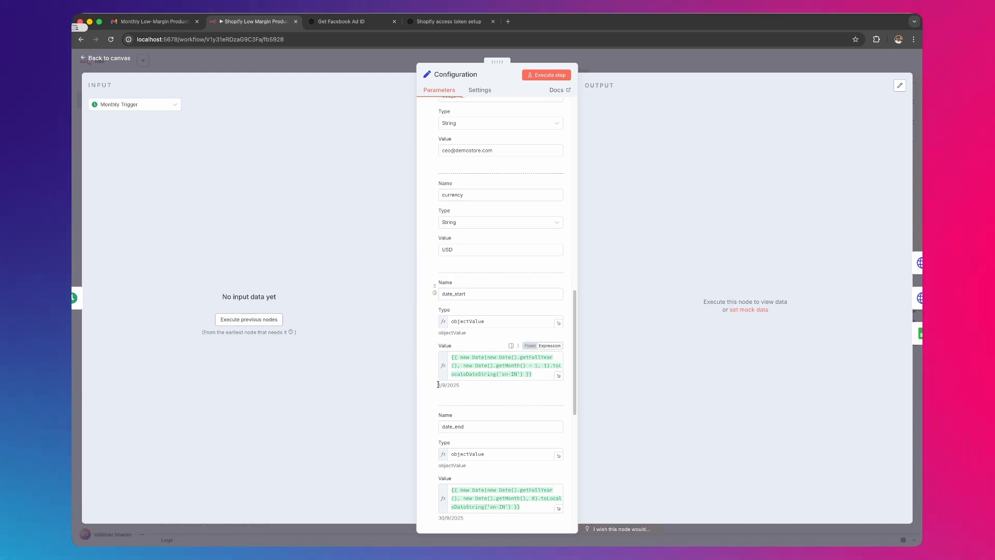
double_click(443, 385)
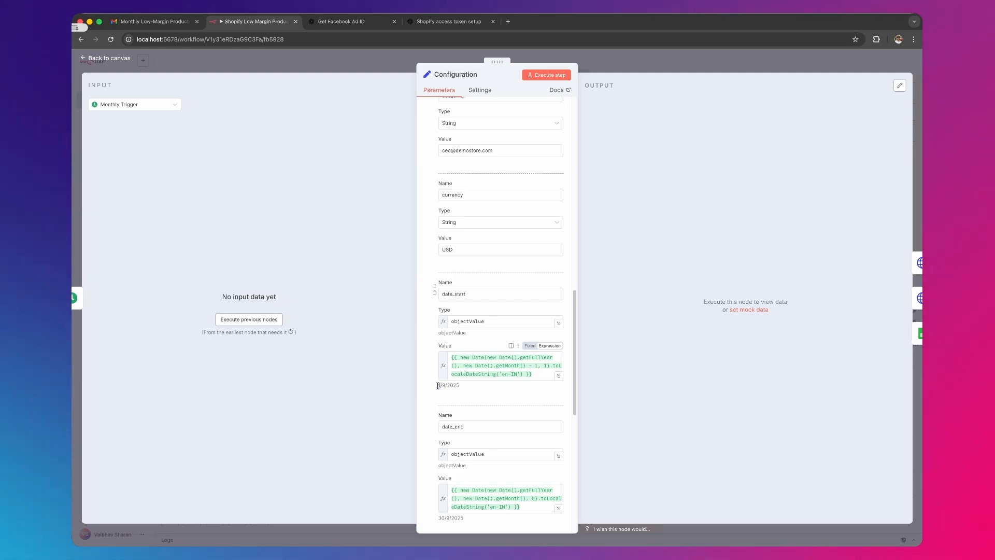
scroll(500, 361, down, 5)
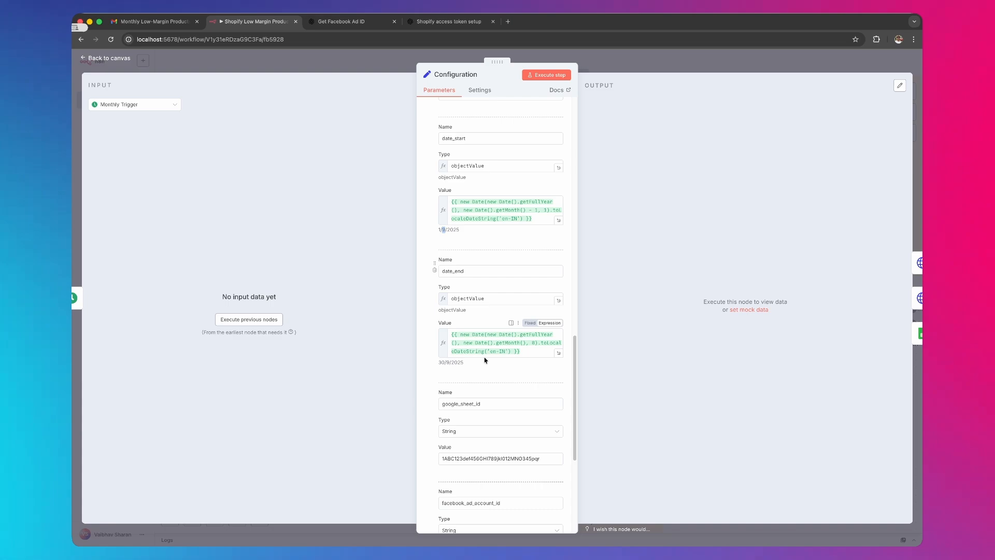
click(444, 361)
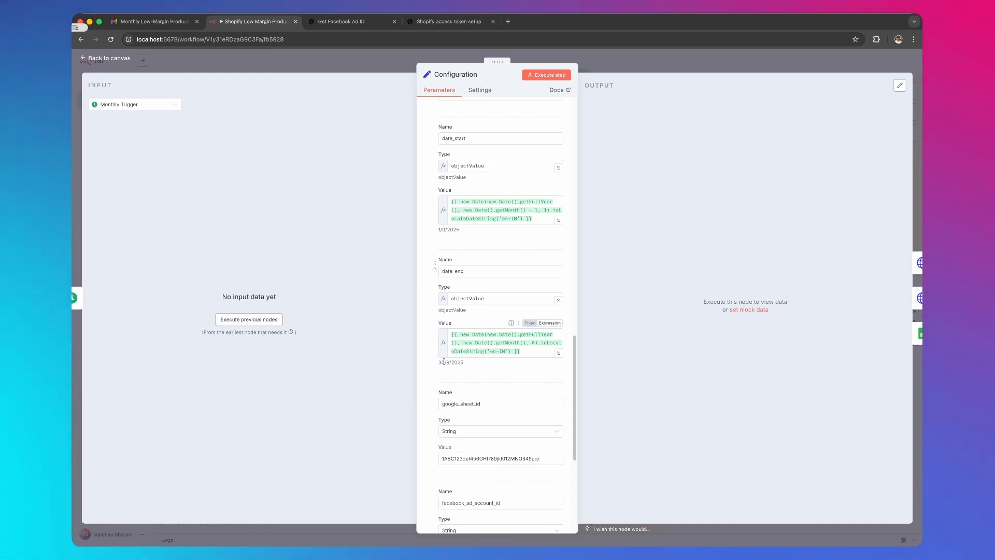
scroll(498, 399, down, 2)
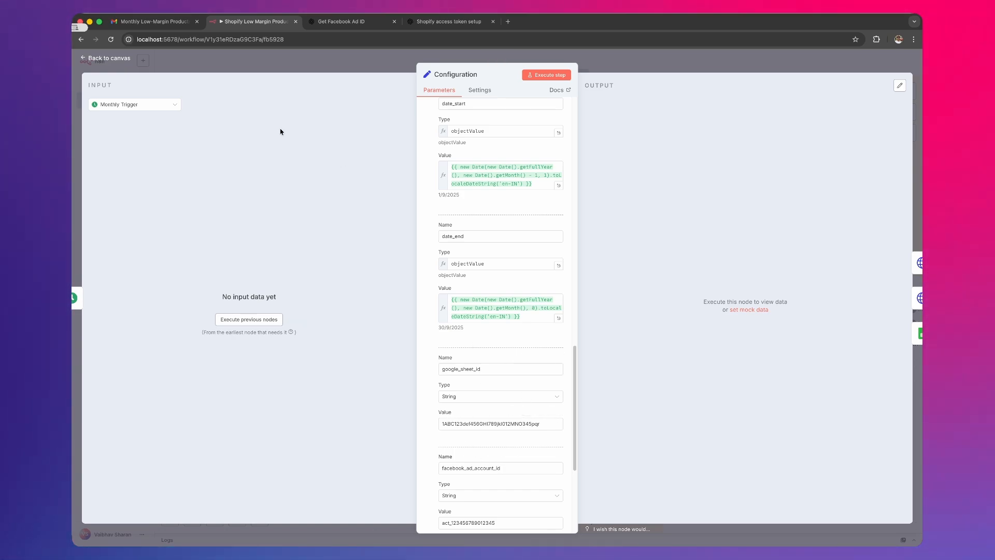
- Review the google_sheet_id field in the Configuration node, using the page address to illustrate where such an ID is found
click(136, 39)
click(142, 39)
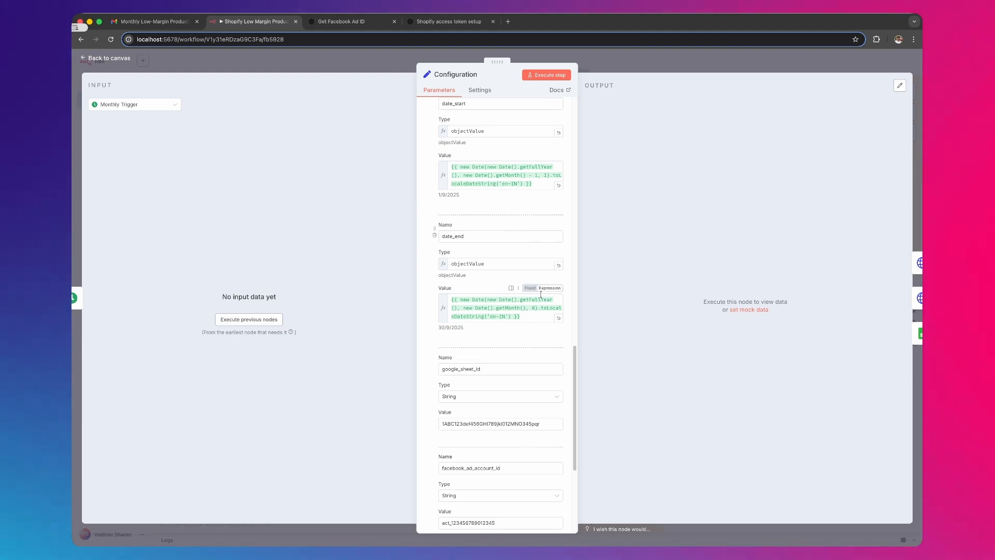
scroll(539, 290, down, 3)
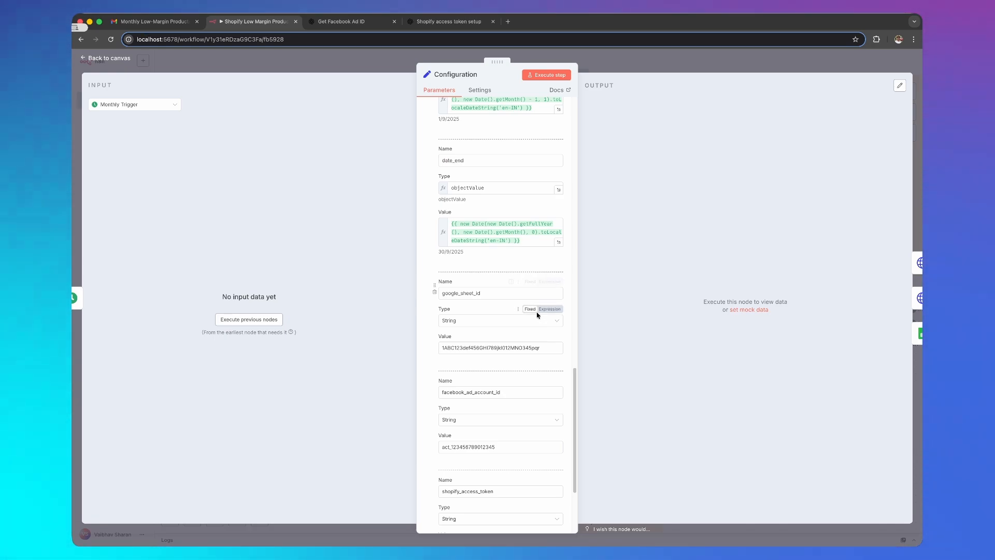
scroll(511, 326, down, 3)
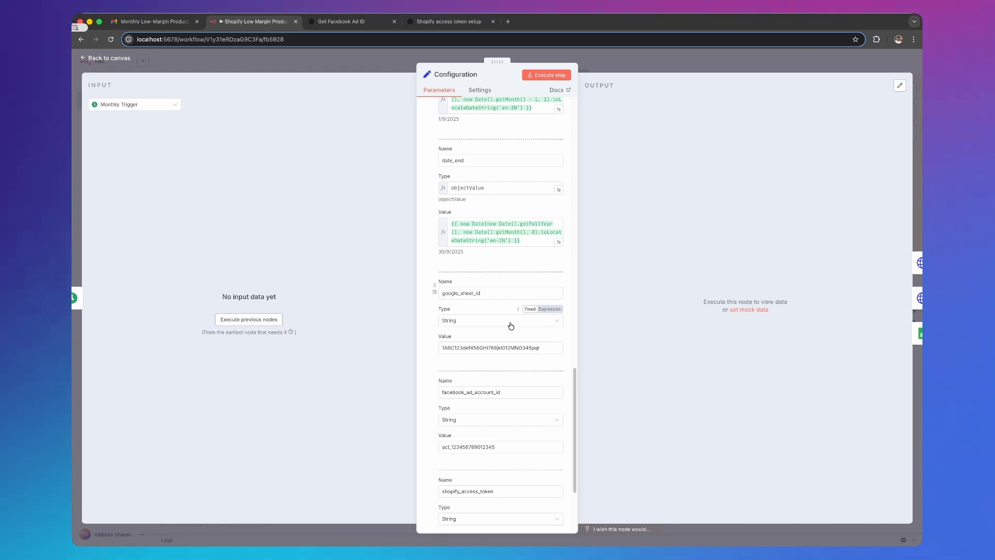
- Check the facebook_ad_account_id field and consult the ChatGPT guide on finding the Facebook ad account ID, returning to the workflow
click(441, 316)
click(445, 318)
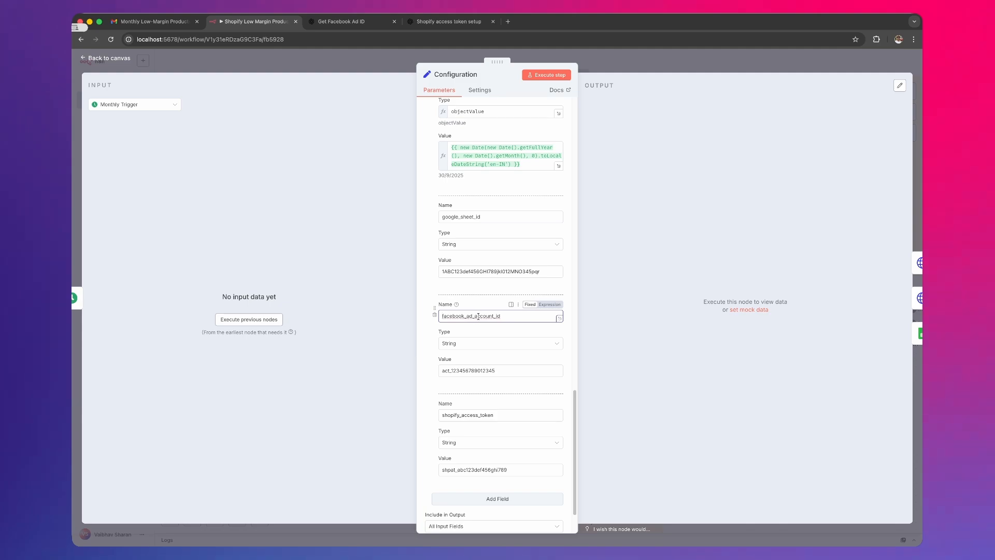
click(357, 21)
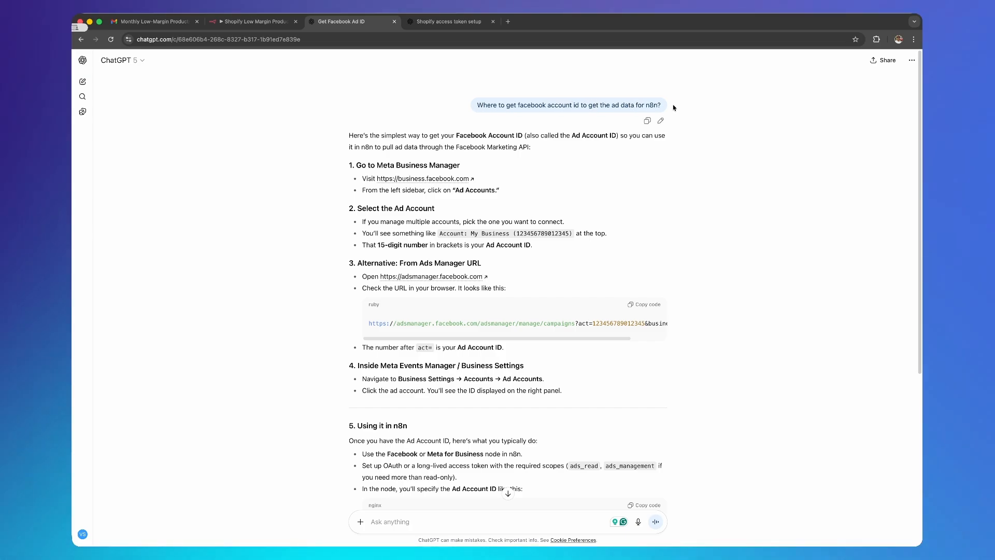
click(270, 22)
- Check the shopify_access_token field and consult the ChatGPT guide on obtaining the Shopify access token, returning to the workflow
scroll(516, 447, down, 1)
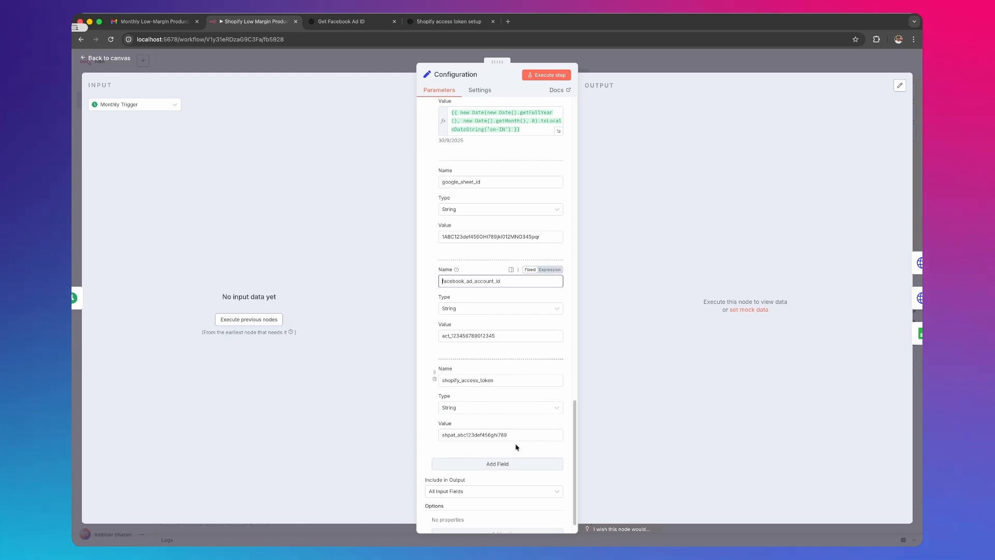
click(499, 382)
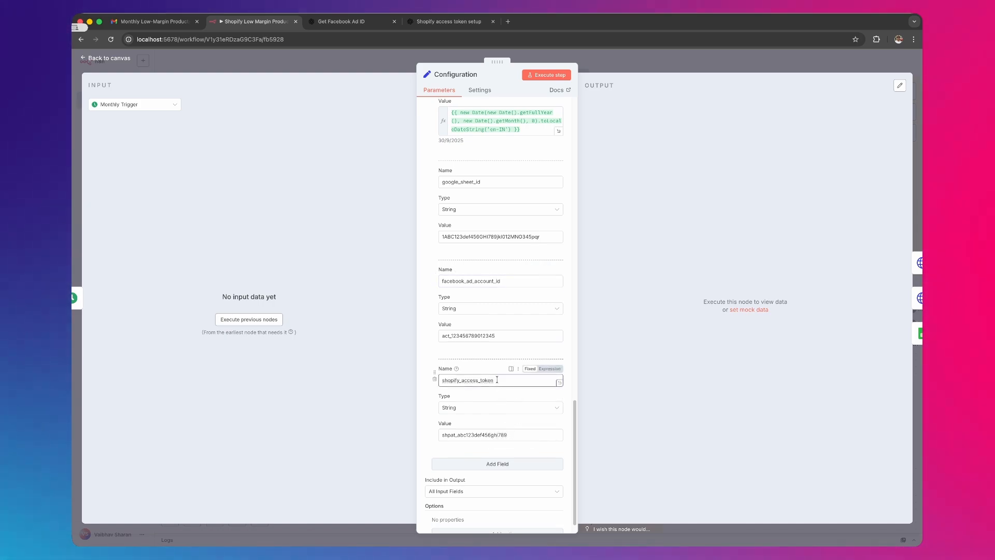
click(486, 22)
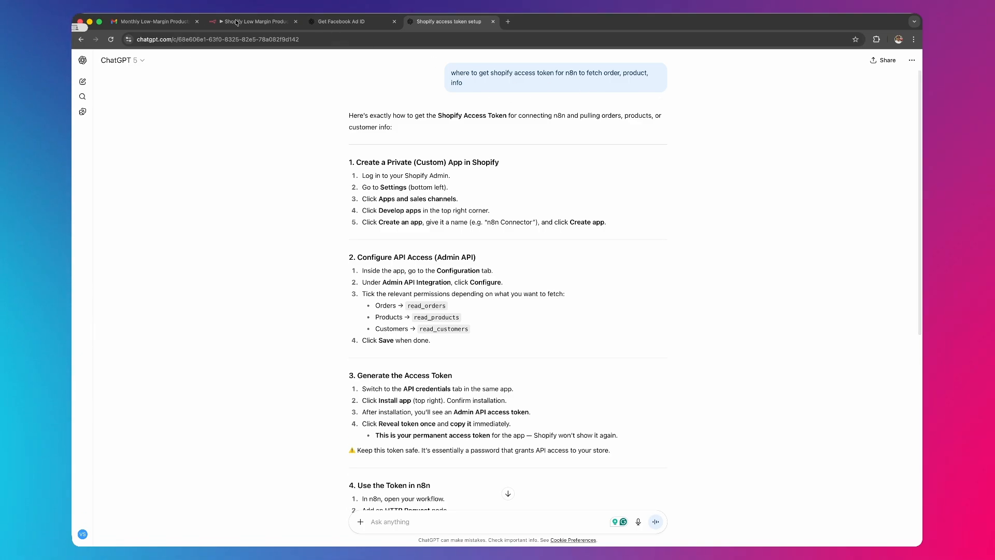
click(265, 22)
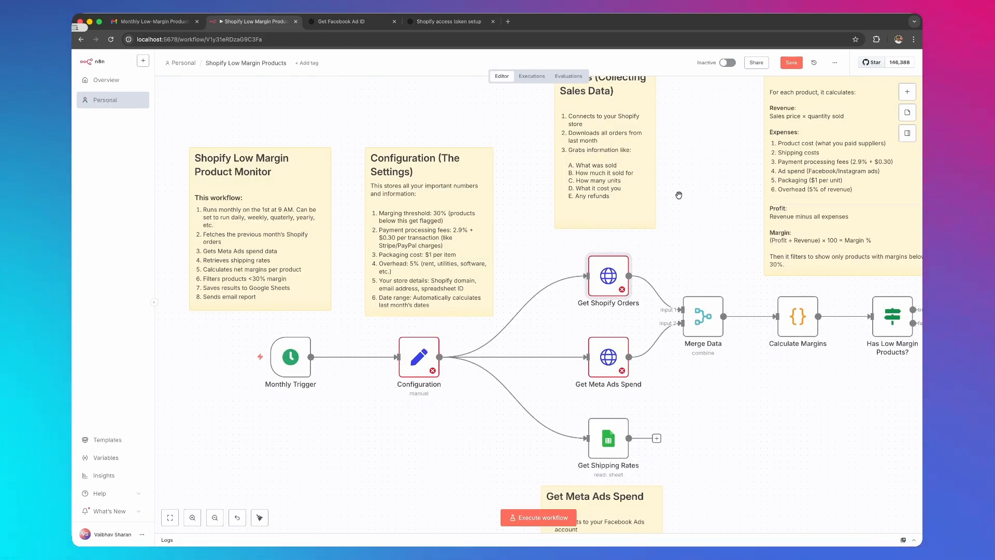
- Open the Get Shopify Orders node, inspect its request URL expression and close the node
scroll(685, 194, up, 3)
scroll(684, 194, right, 3)
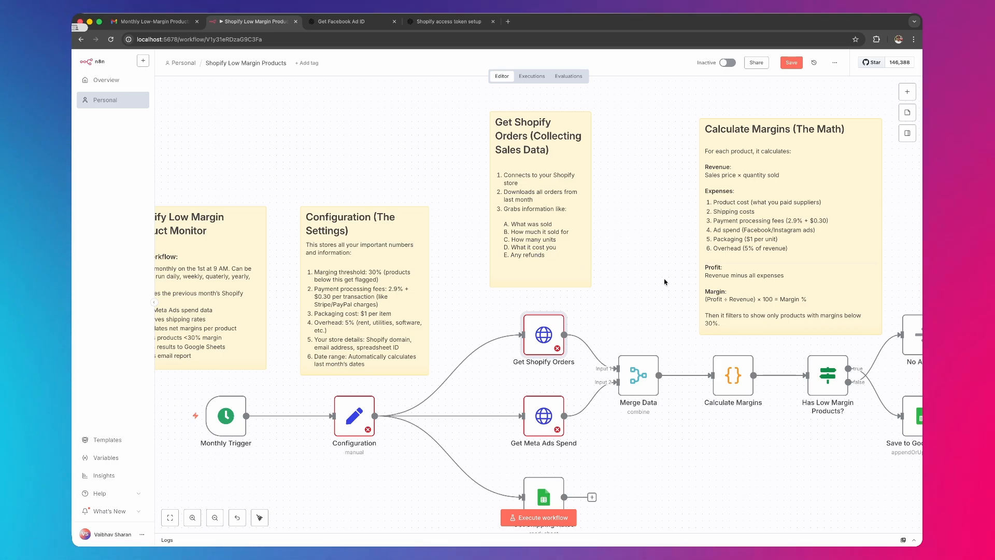
double_click(541, 341)
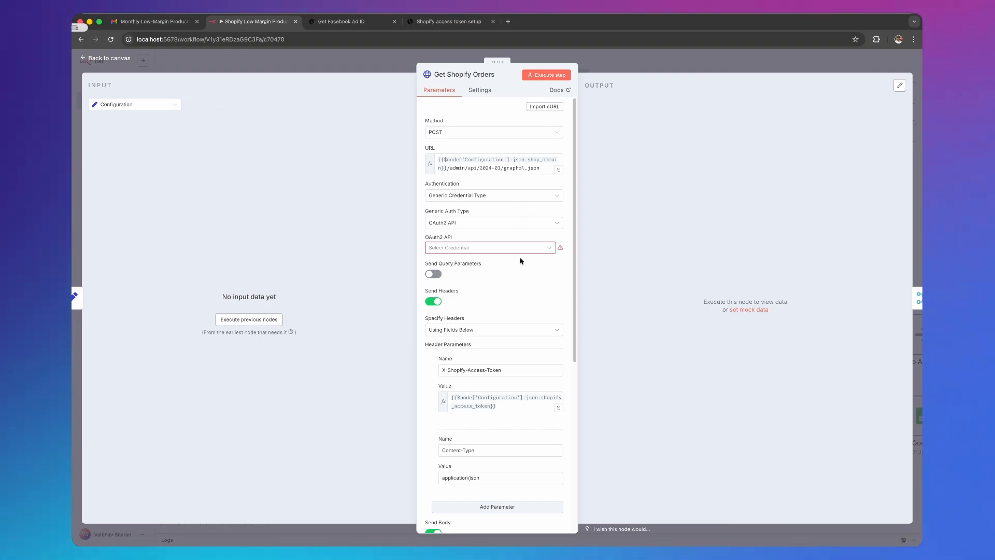
click(514, 168)
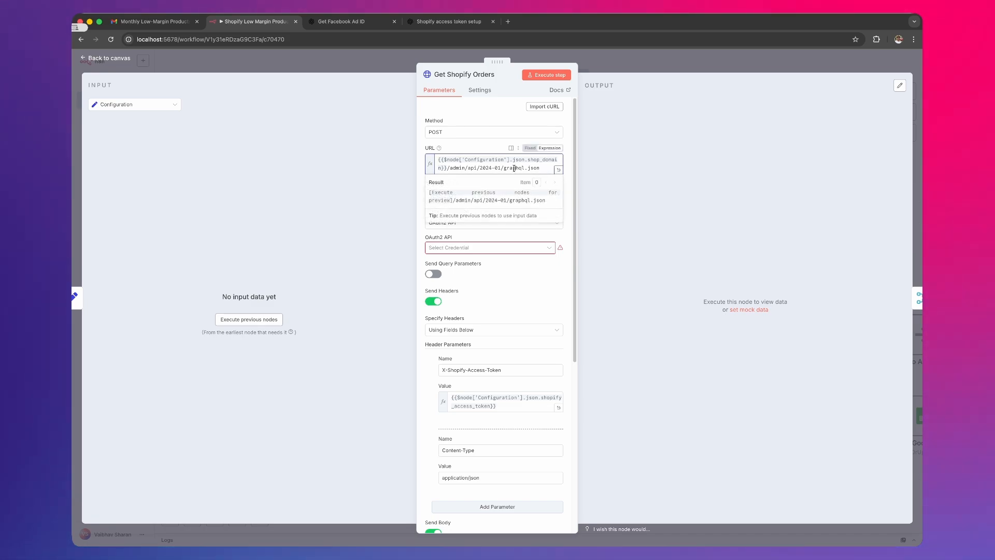
click(207, 100)
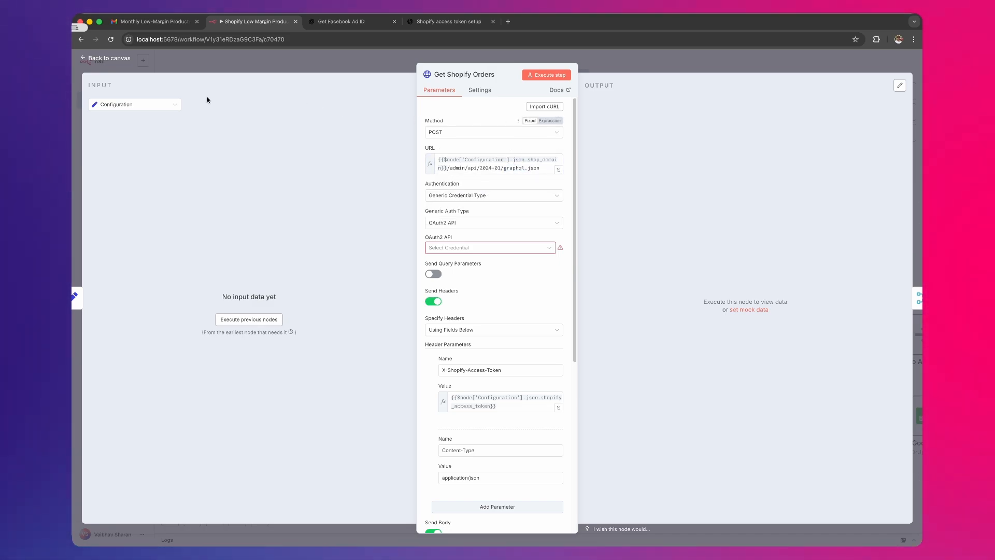
click(128, 68)
- Search the node library for Shopify and look through its order and product actions without adding a node
right_click(374, 131)
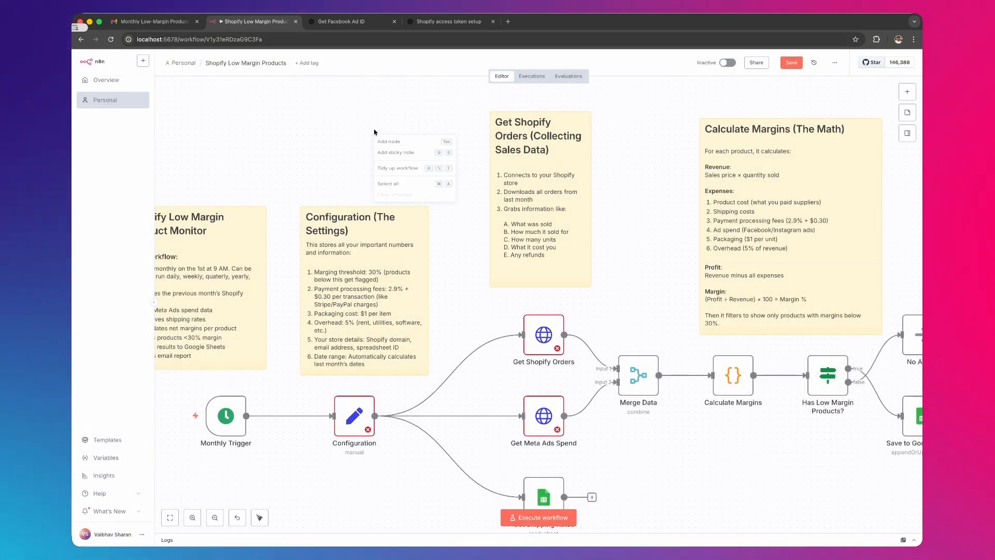
click(389, 141)
text(s)
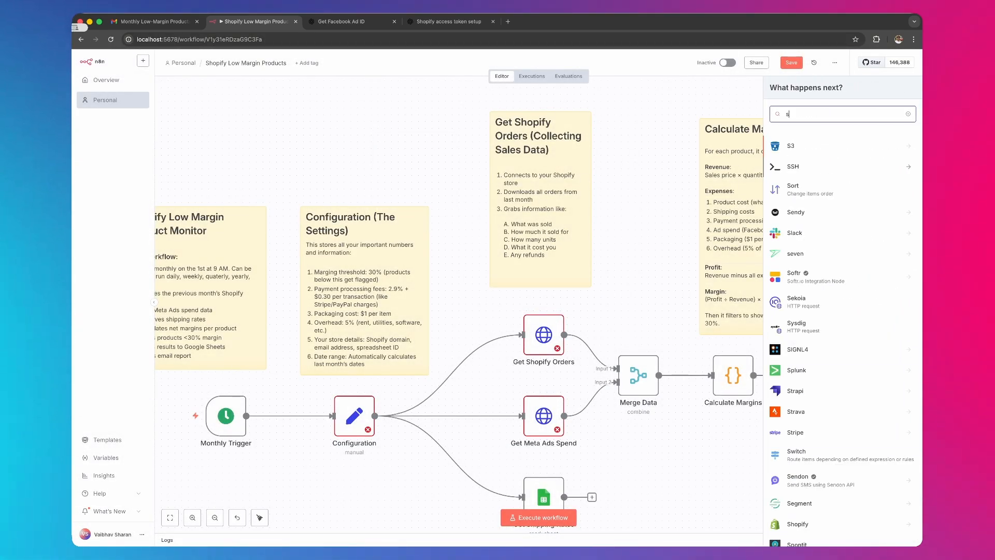
text(ho)
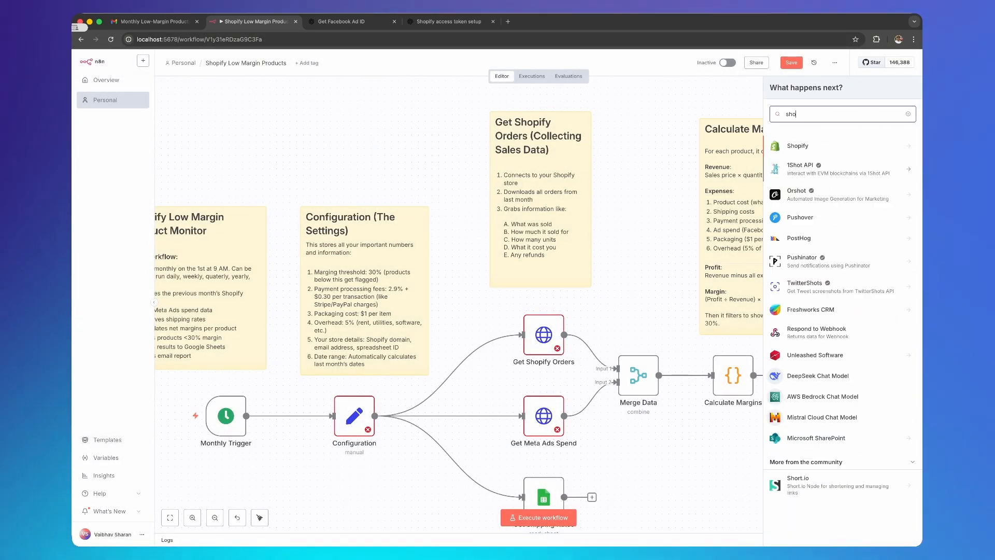
click(855, 146)
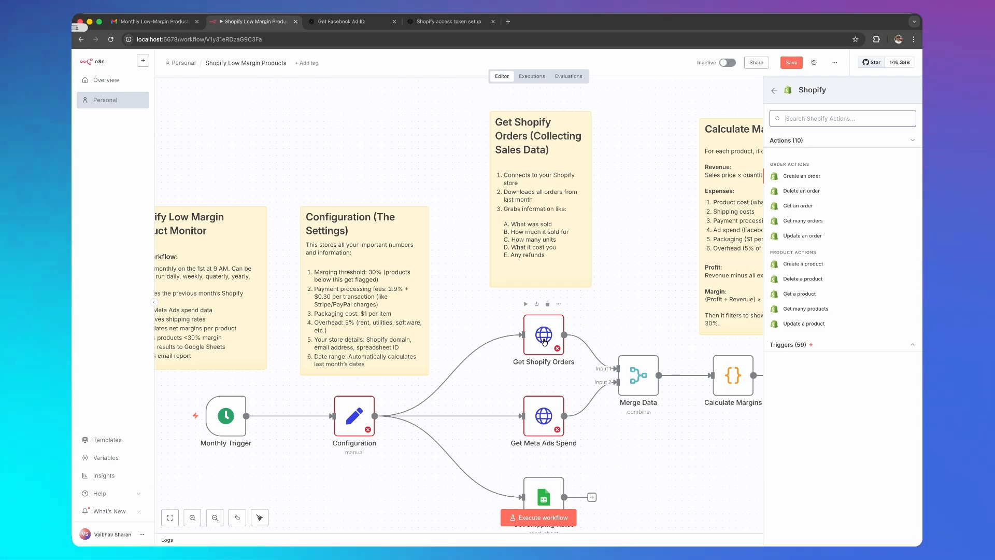
click(419, 167)
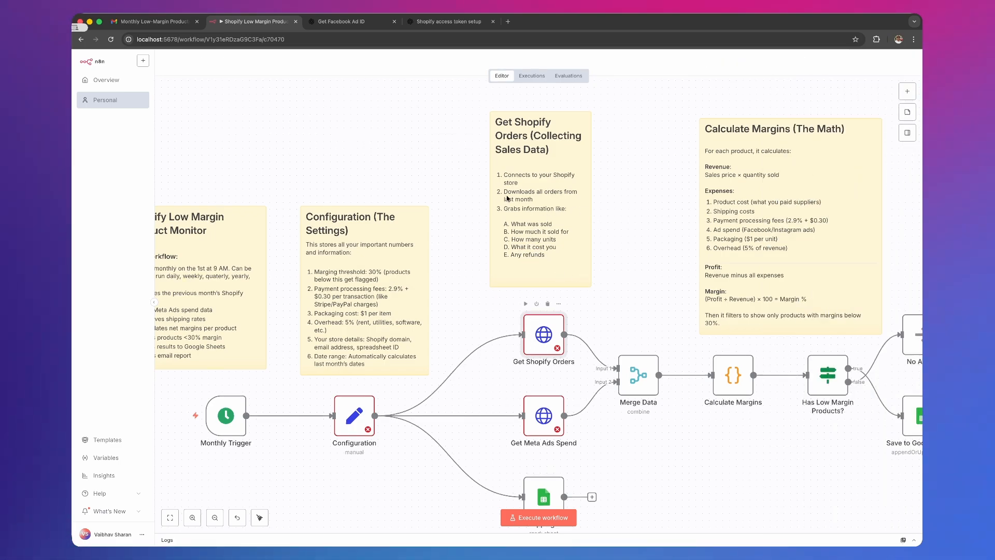
- Reopen the Get Shopify Orders node and review its URL, authentication, header parameters and body parameters
double_click(540, 349)
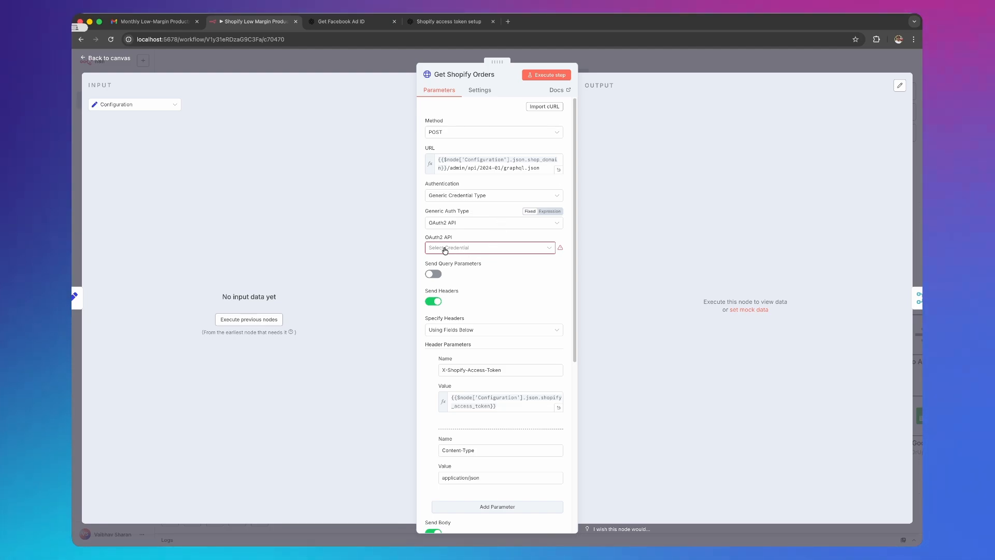
click(444, 160)
click(450, 150)
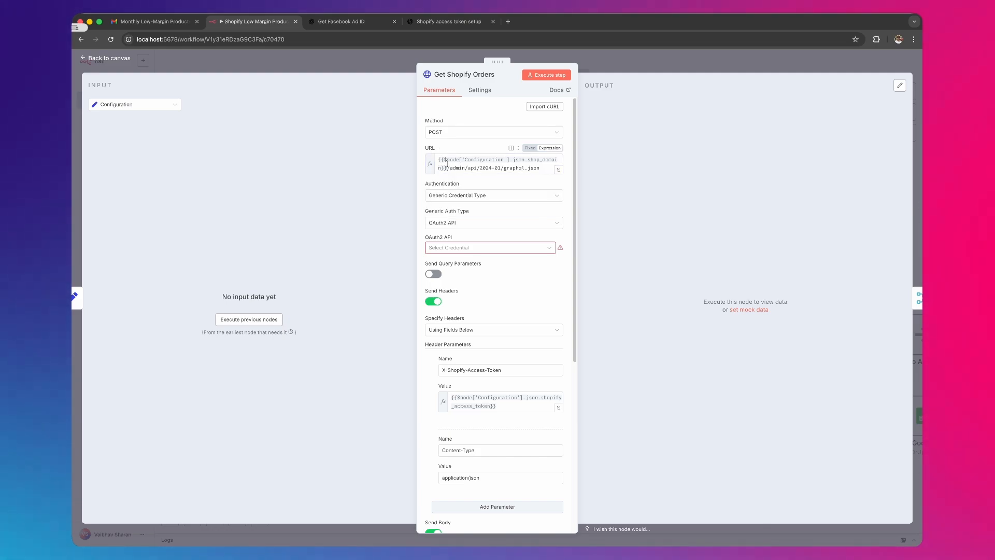
scroll(467, 180, down, 5)
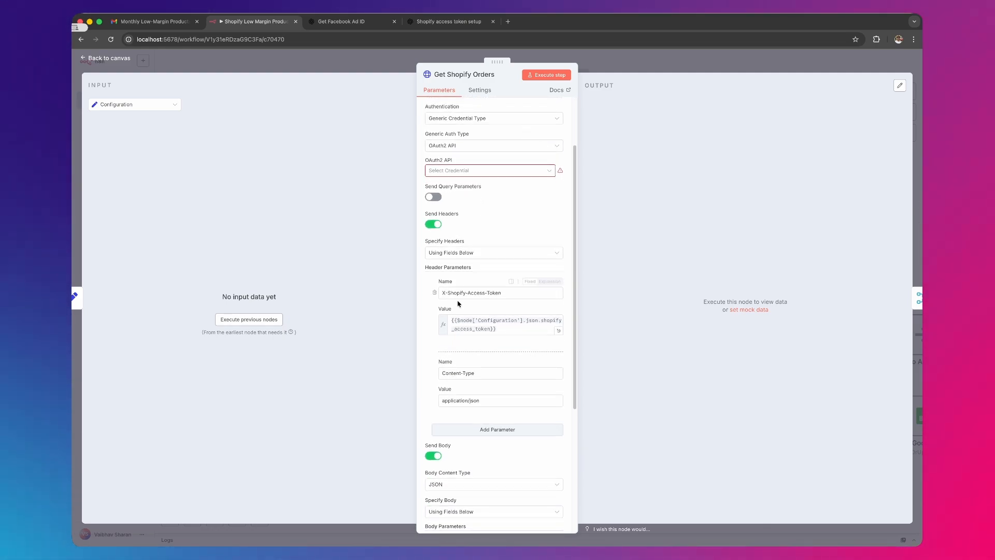
scroll(459, 302, down, 3)
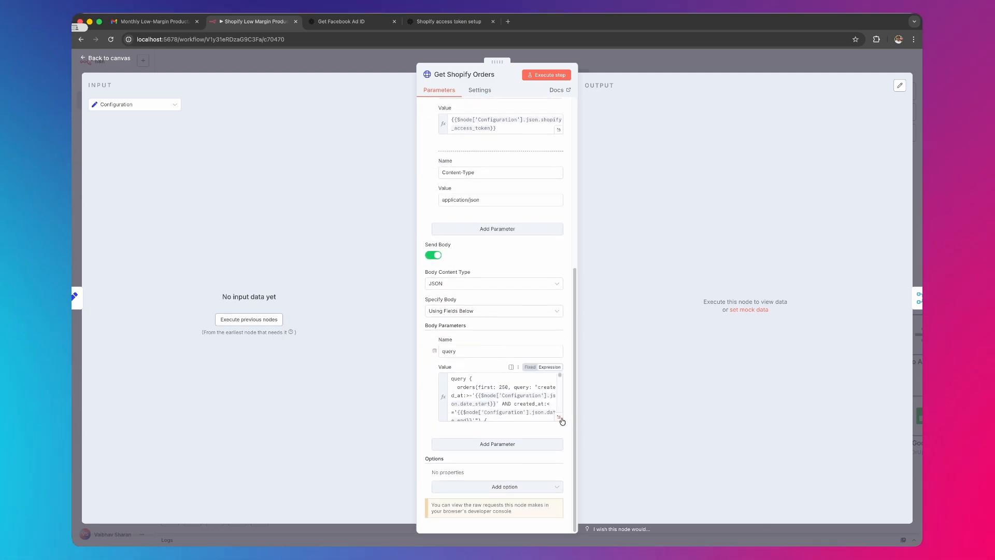
- View the full query body expression of Get Shopify Orders with its date_start and date_end filters, and return to the canvas
click(561, 419)
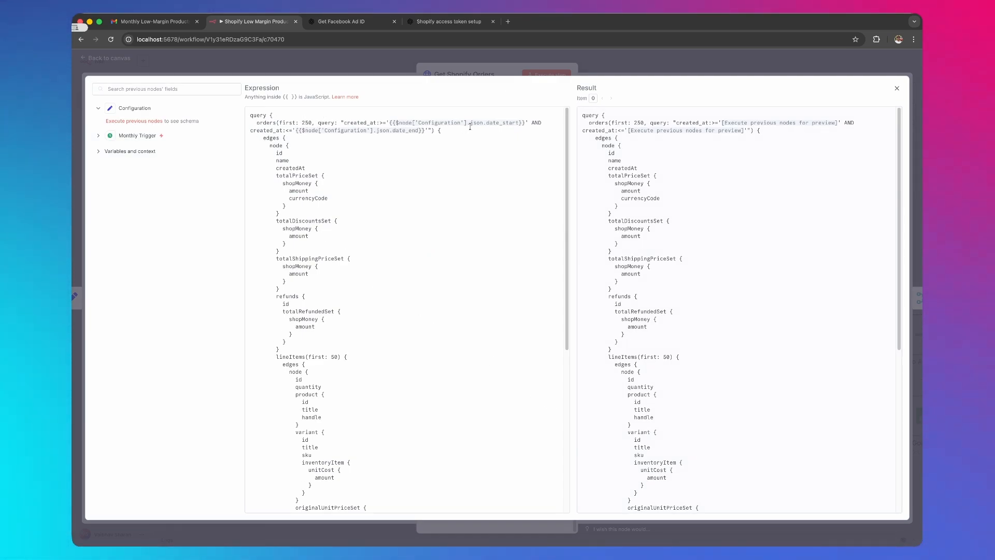
click(495, 125)
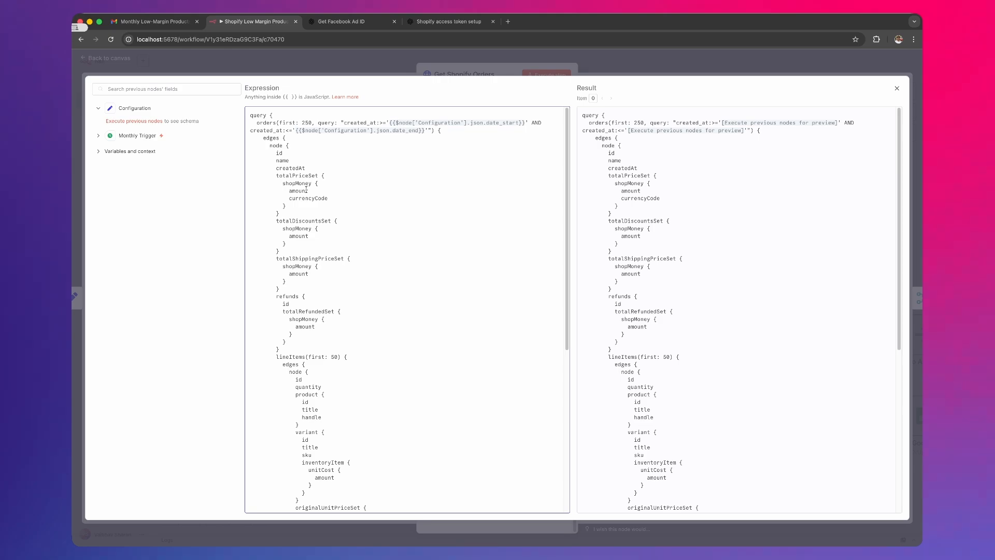
click(121, 73)
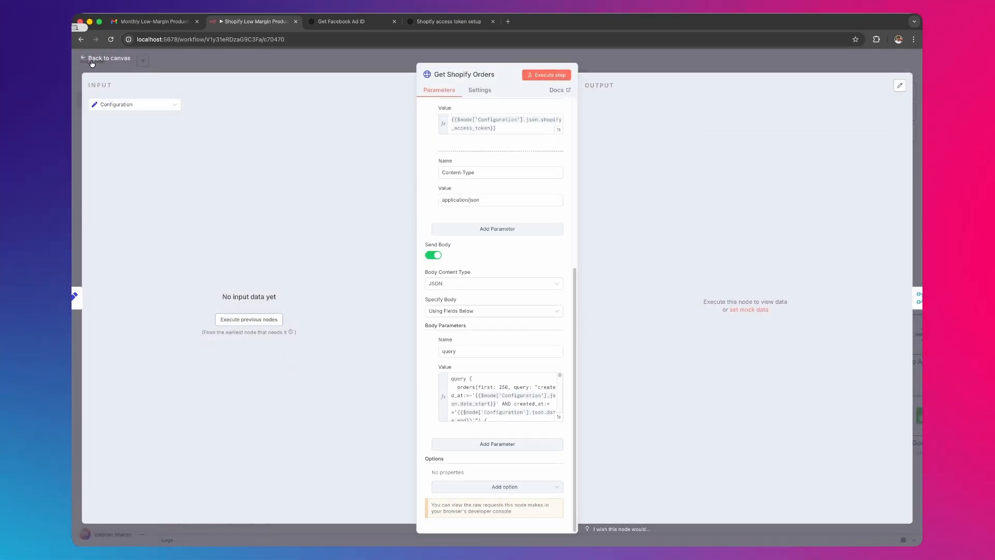
click(92, 61)
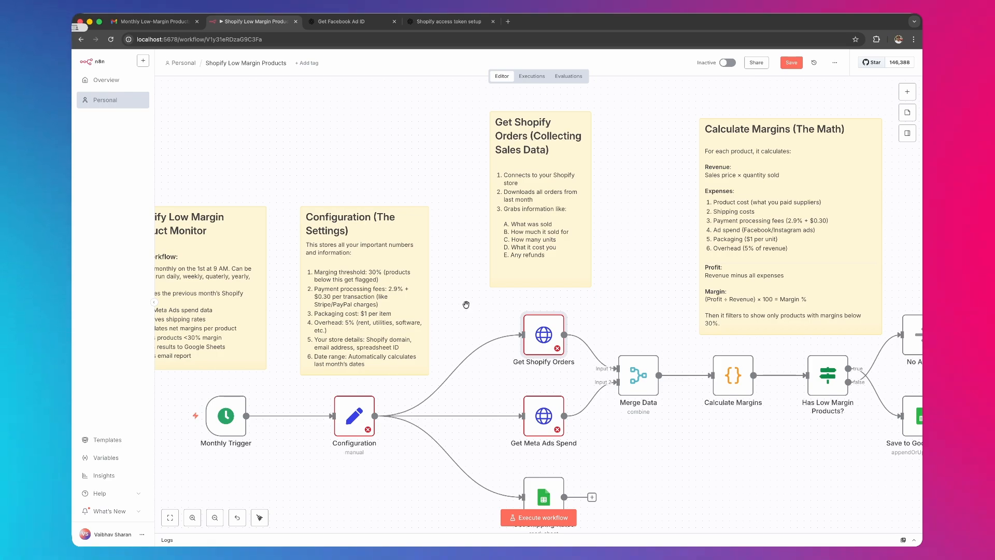
- Review the Get Meta Ads Spend node's URL and its query parameters from access_token through limit, and return to the canvas
scroll(466, 304, down, 5)
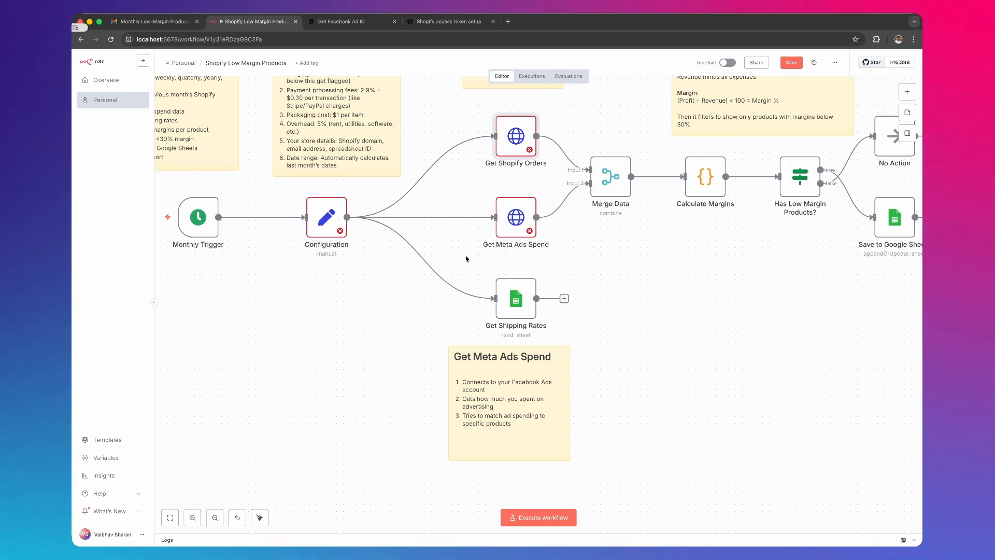
double_click(500, 230)
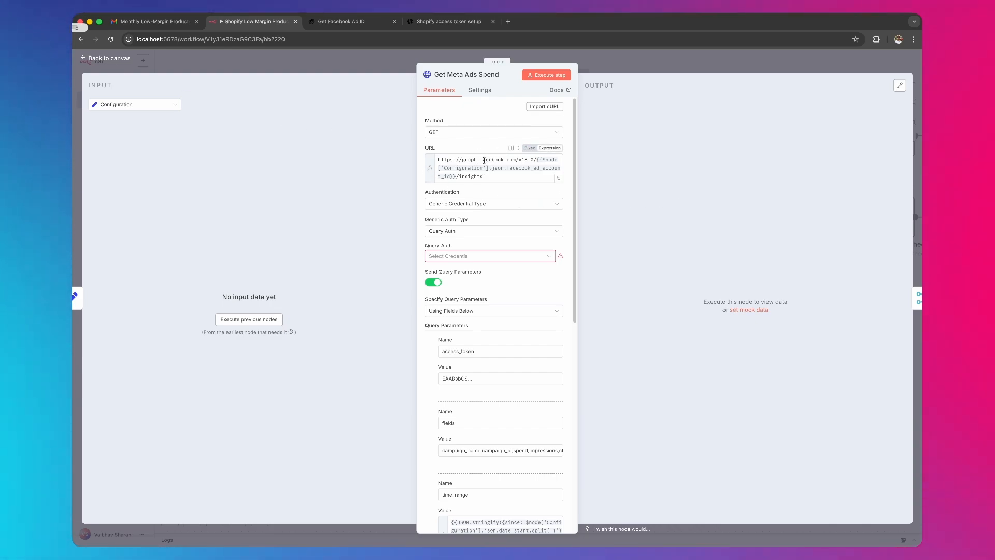
scroll(493, 211, down, 3)
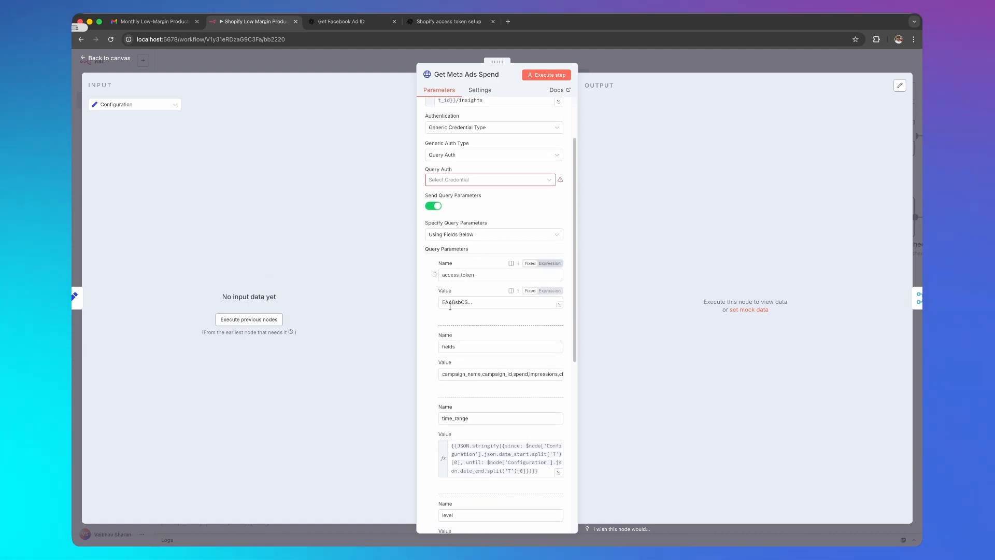
click(456, 373)
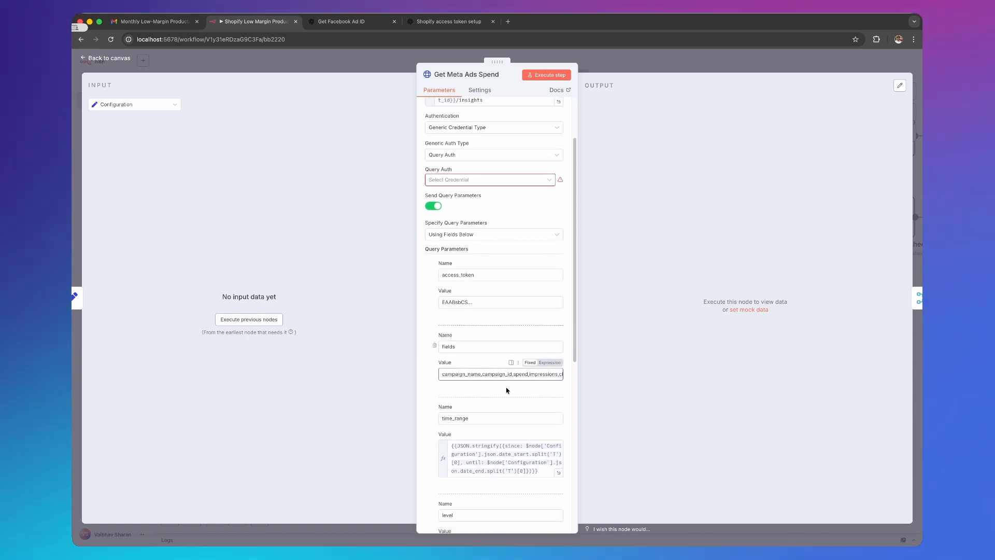
scroll(507, 415, down, 2)
scroll(493, 415, down, 1)
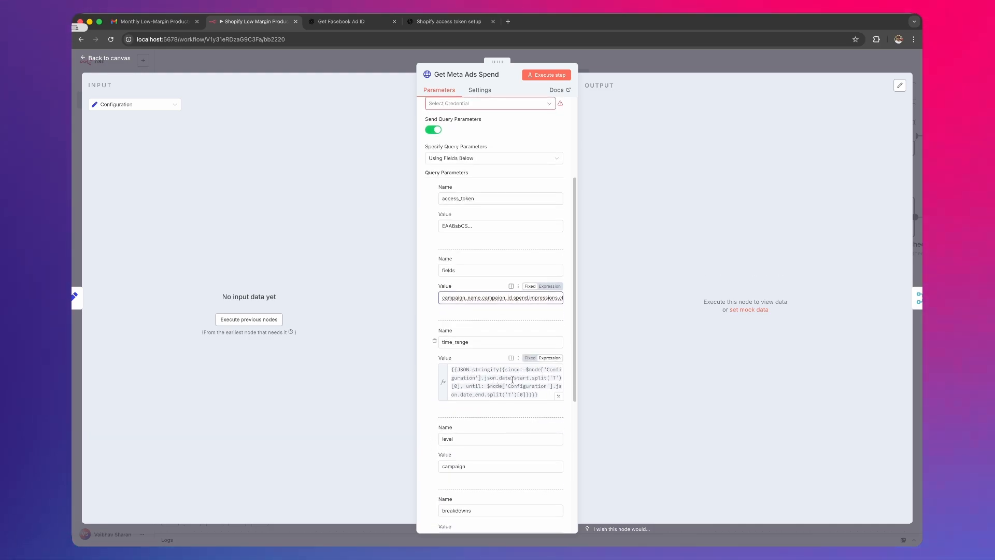
scroll(509, 396, down, 5)
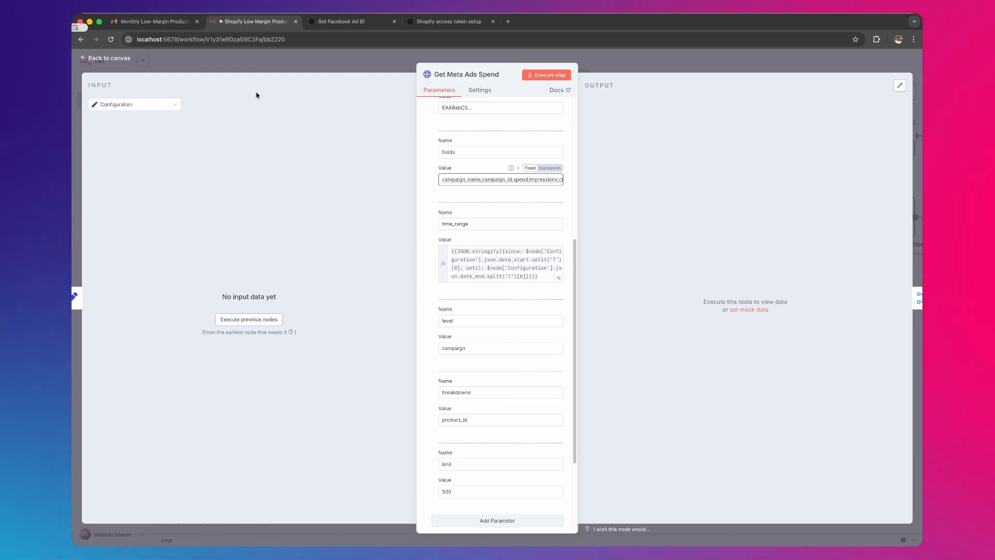
click(121, 58)
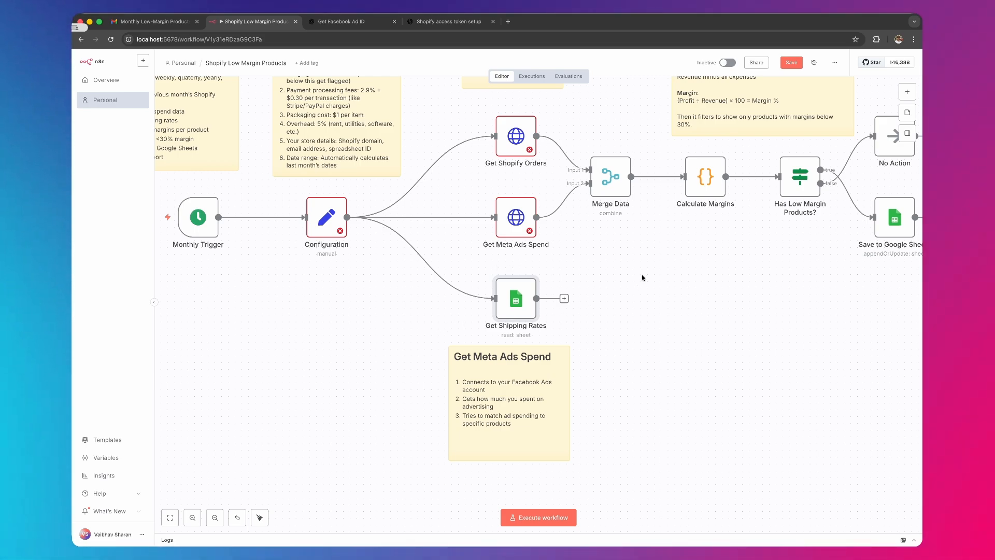
- Examine the Merge Data node, the branches that follow it and the Calculate Margins note on the canvas
scroll(649, 287, right, 3)
scroll(649, 286, up, 2)
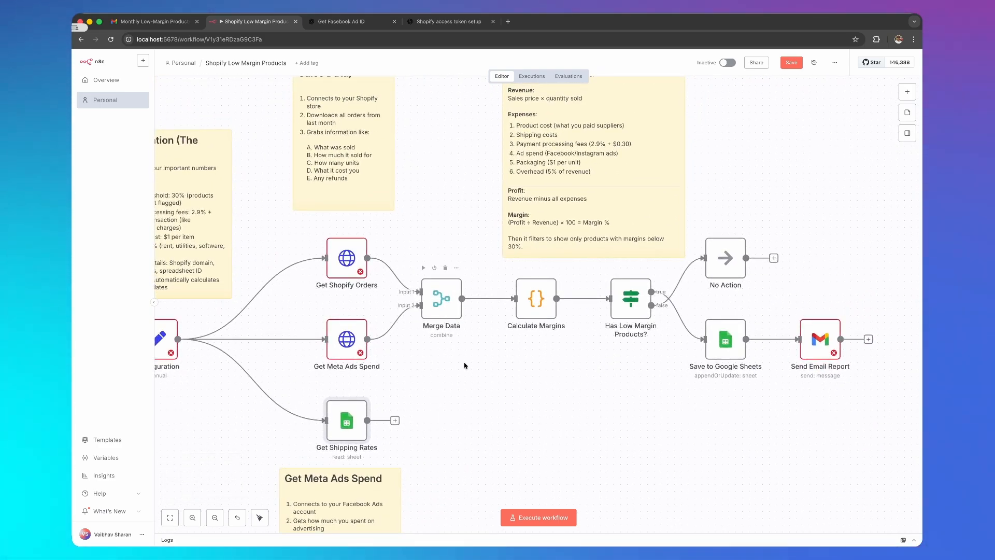
scroll(456, 370, up, 3)
scroll(456, 370, left, 2)
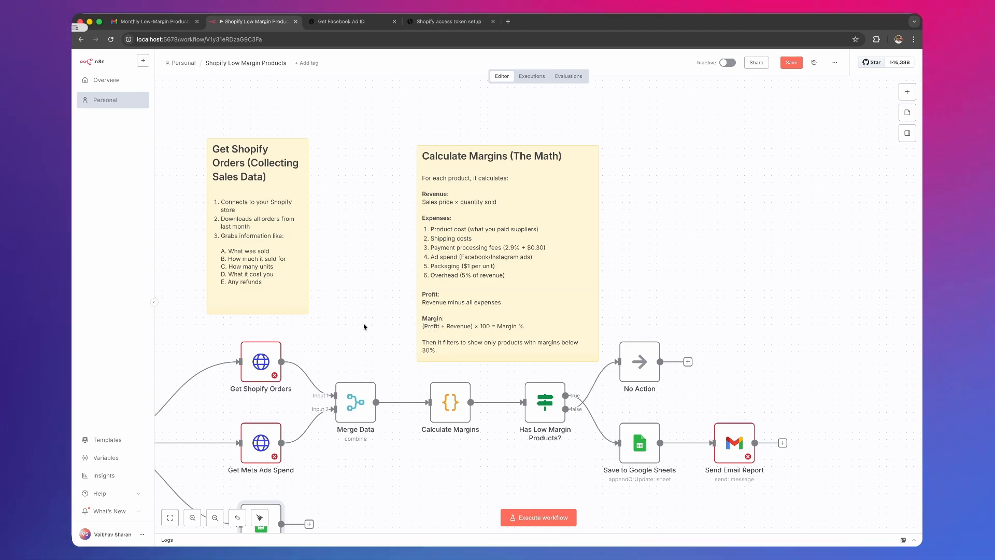
- Open the Calculate Margins node and read its code from the source variables through the refund calculation and line items
double_click(445, 409)
scroll(431, 233, up, 20)
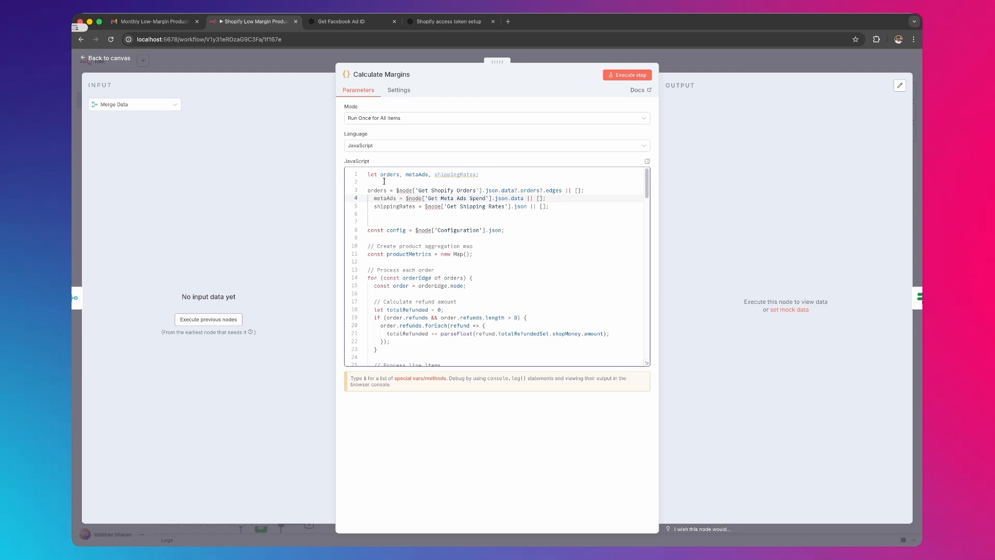
click(409, 174)
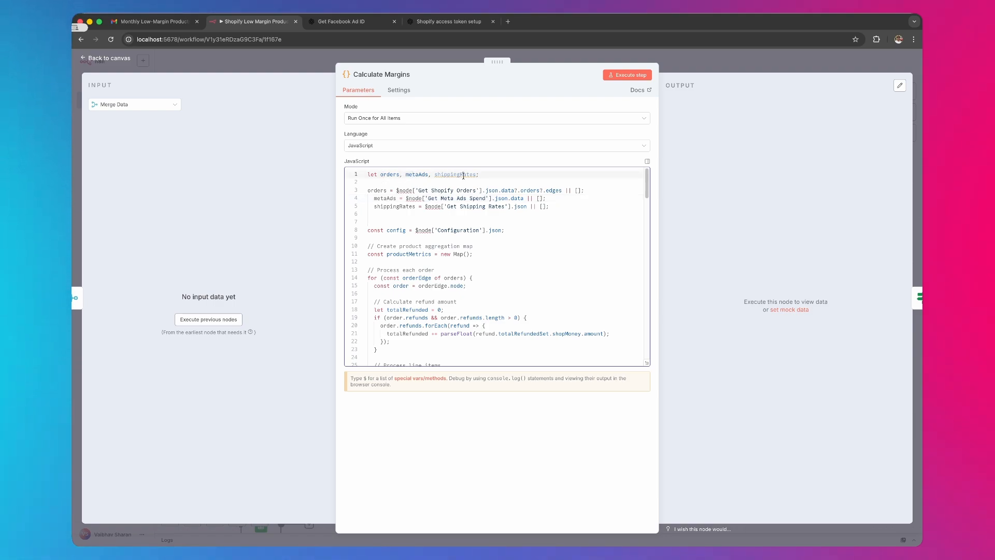
scroll(462, 237, down, 2)
scroll(462, 236, down, 2)
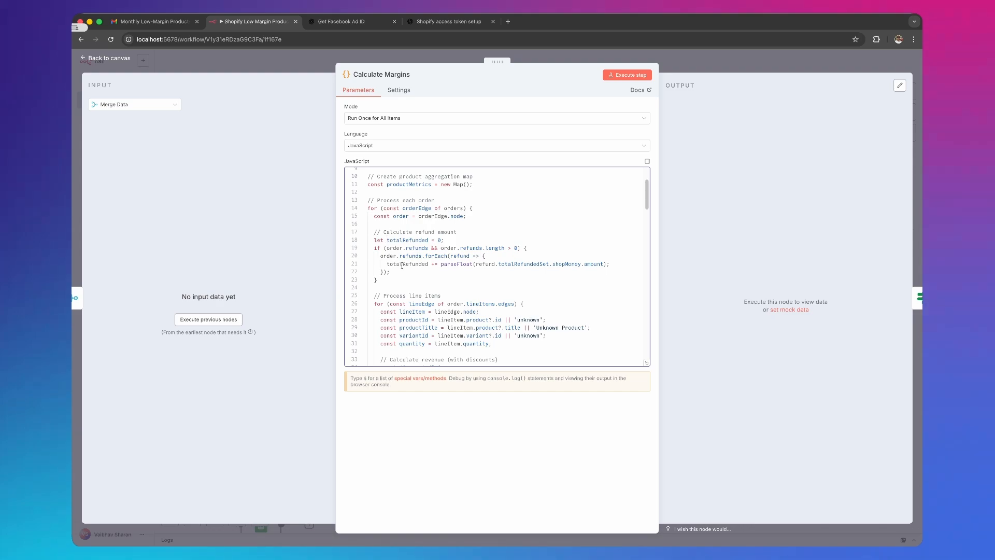
scroll(402, 265, down, 6)
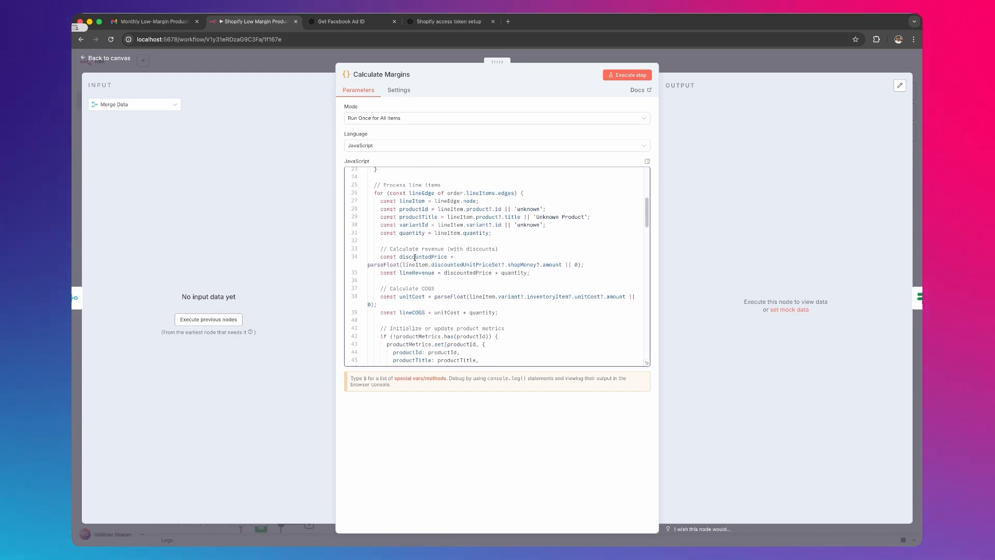
- Examine the revenue and COGS calculations in the Calculate Margins code
drag(383, 249, 522, 250)
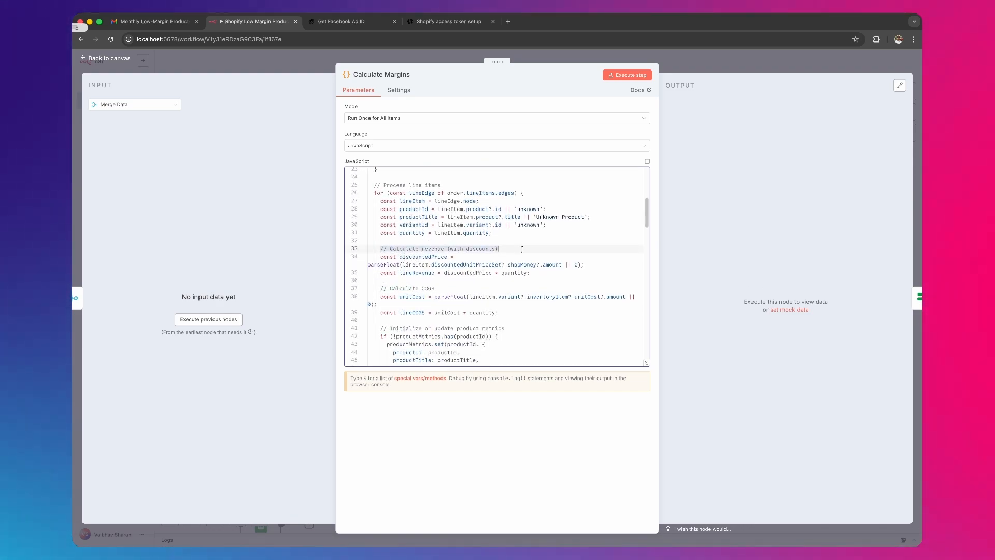
click(419, 249)
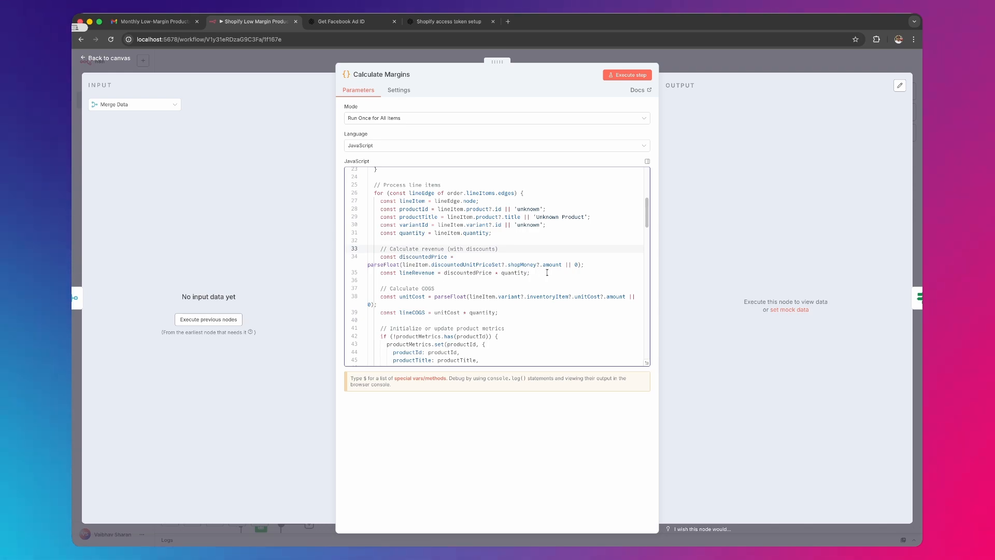
double_click(405, 289)
scroll(441, 275, down, 3)
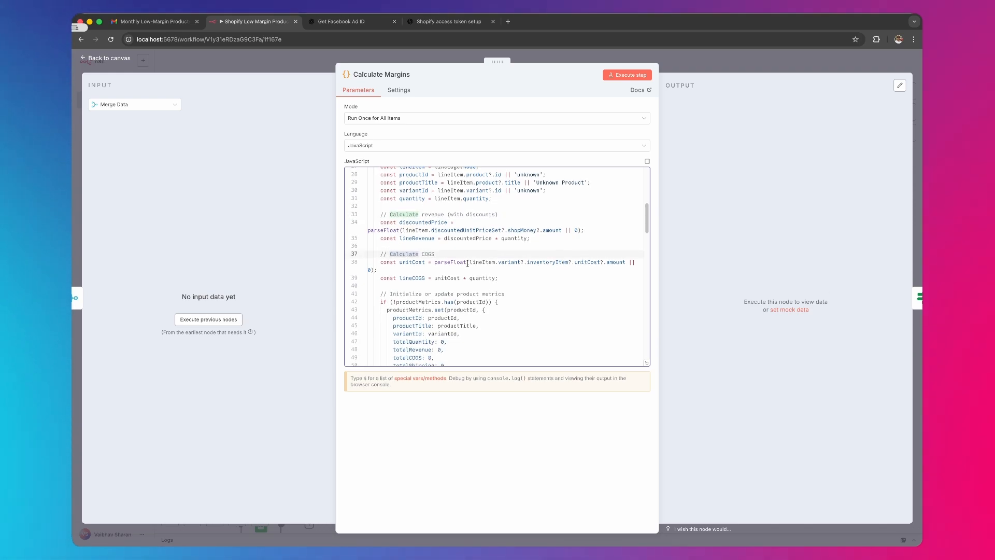
- Review the code sections on Meta attribution, order shipping cost and adding Meta Ads spend to products
scroll(463, 271, down, 8)
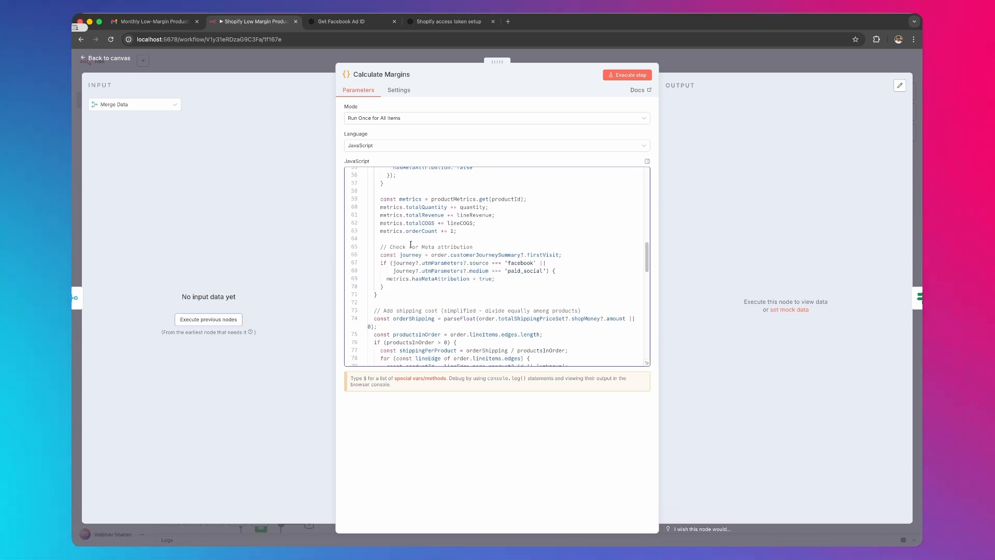
scroll(462, 259, down, 2)
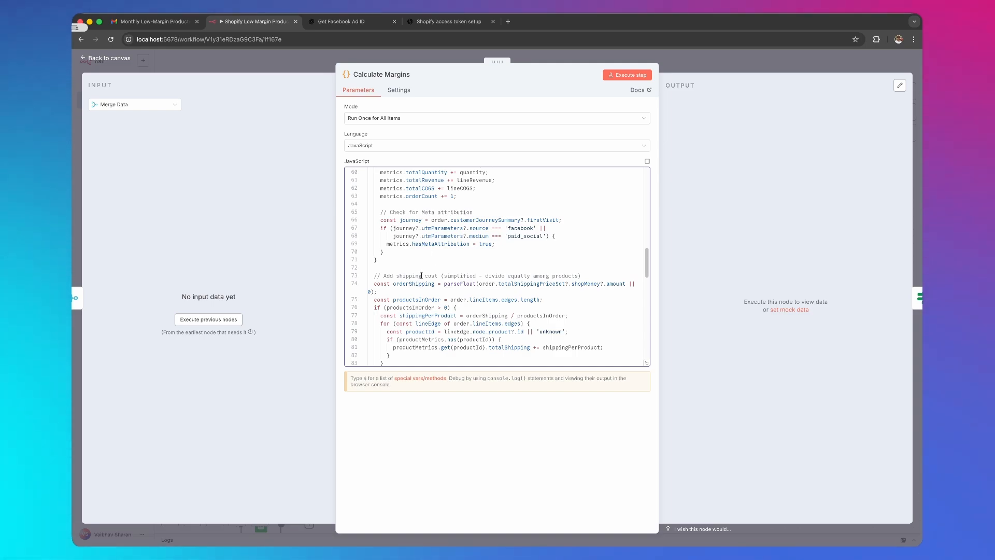
click(421, 275)
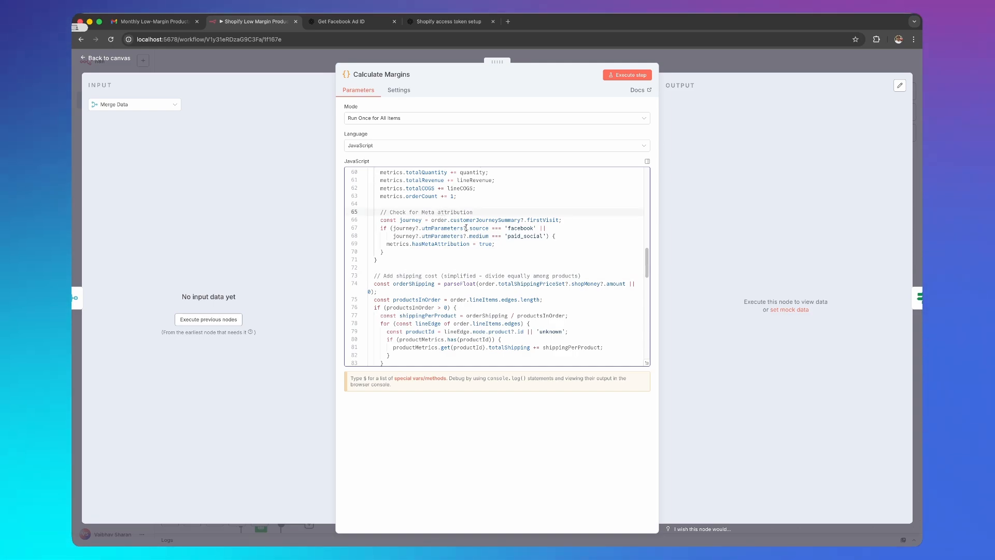
scroll(468, 236, down, 3)
scroll(468, 236, down, 2)
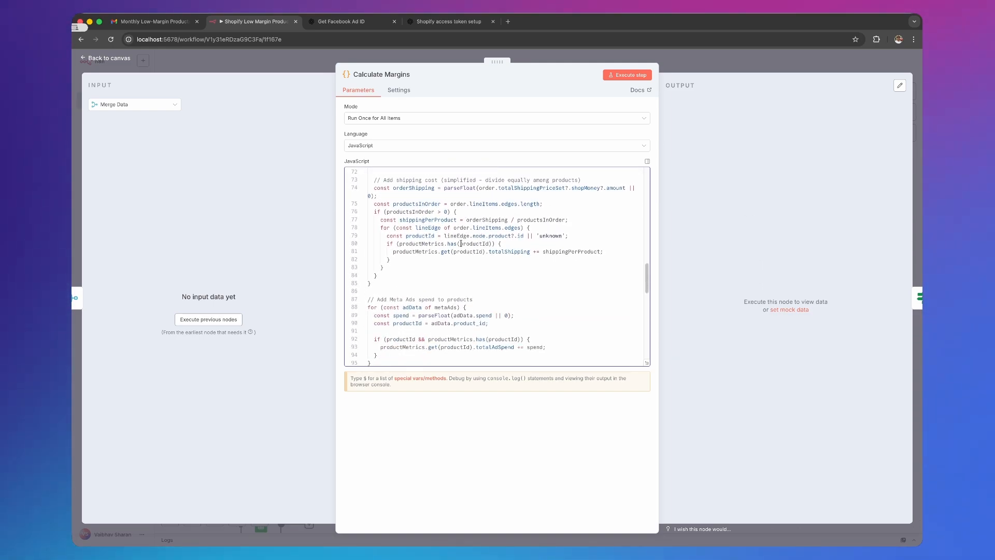
click(372, 277)
drag(372, 278, 472, 277)
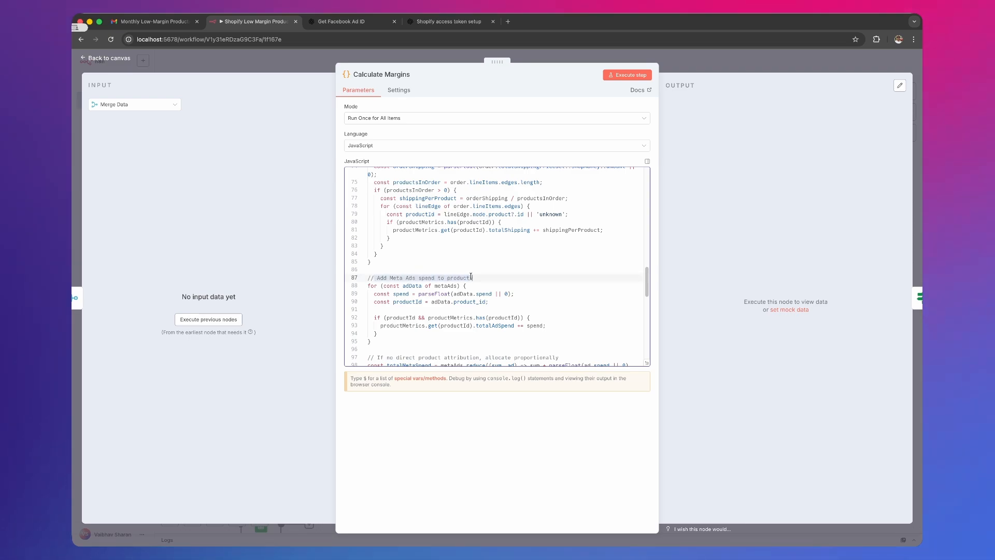
scroll(535, 291, down, 4)
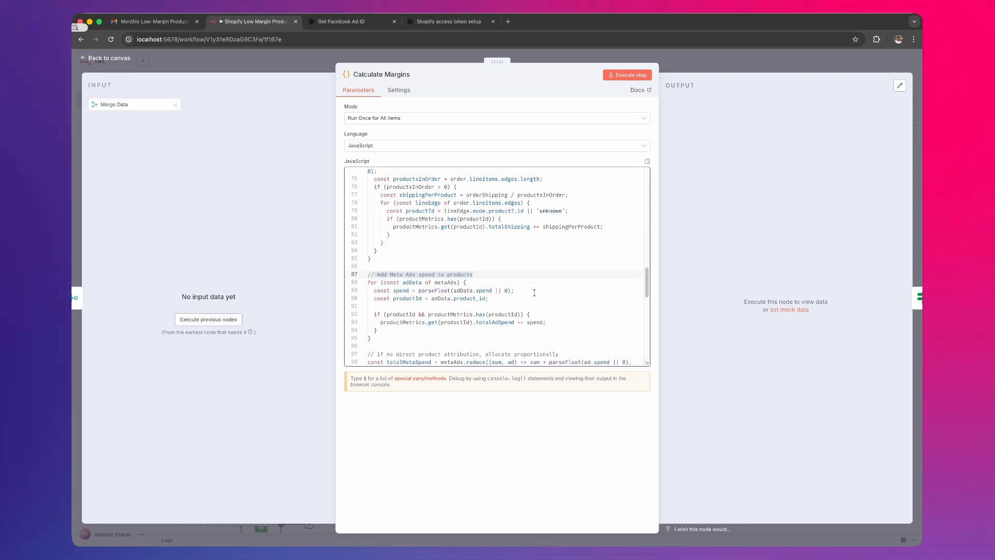
- Review the code for payment fees, other expenses (packaging + overhead) and net profit and margin
scroll(392, 288, down, 7)
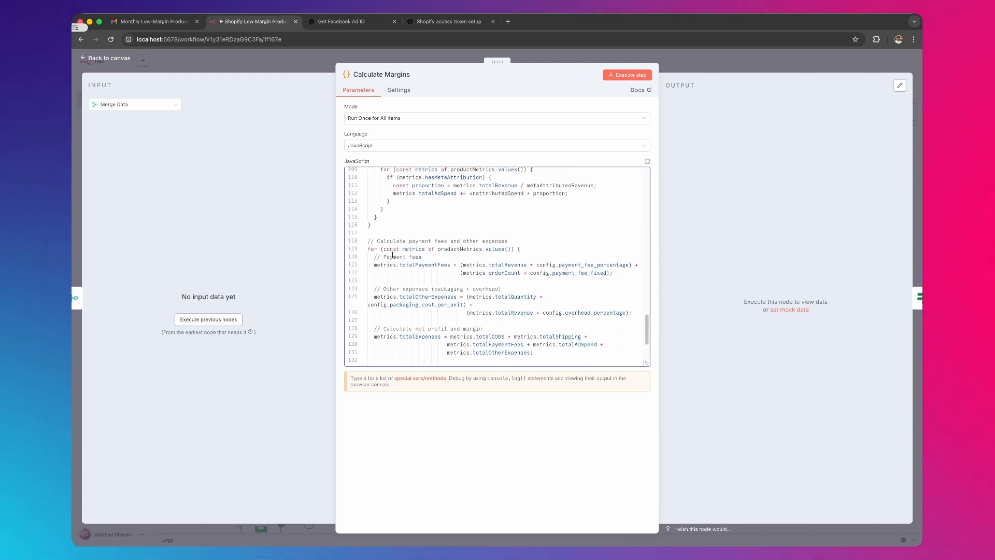
double_click(399, 241)
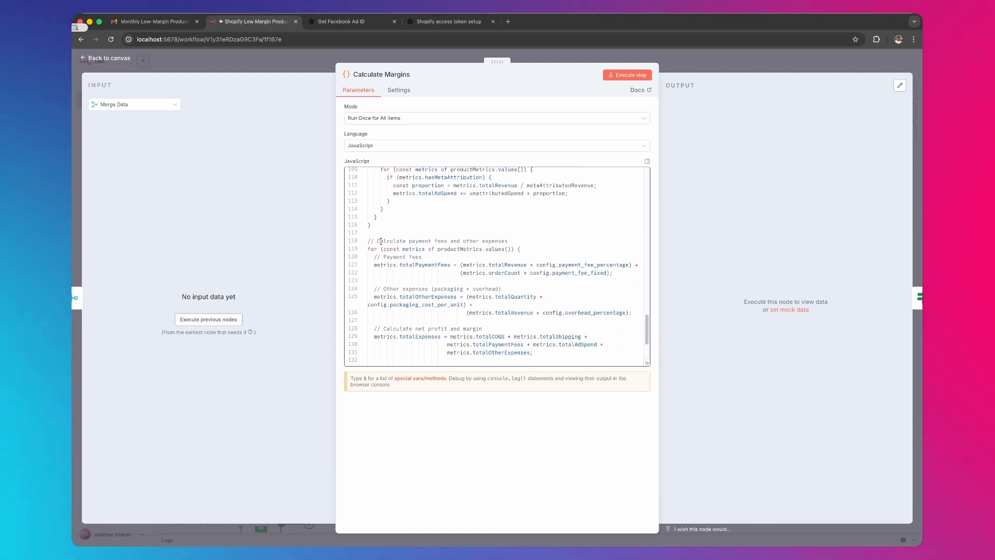
double_click(391, 289)
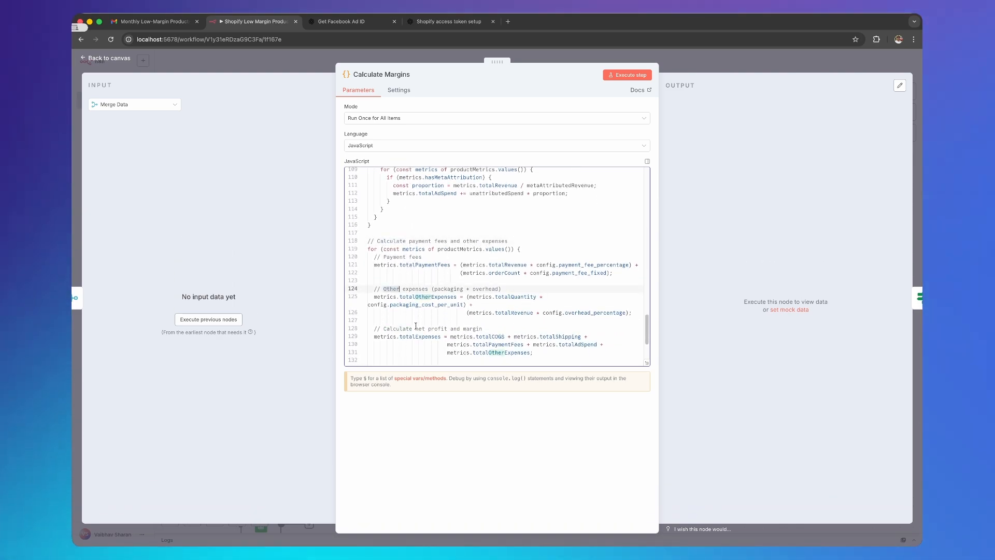
double_click(416, 329)
scroll(595, 312, down, 3)
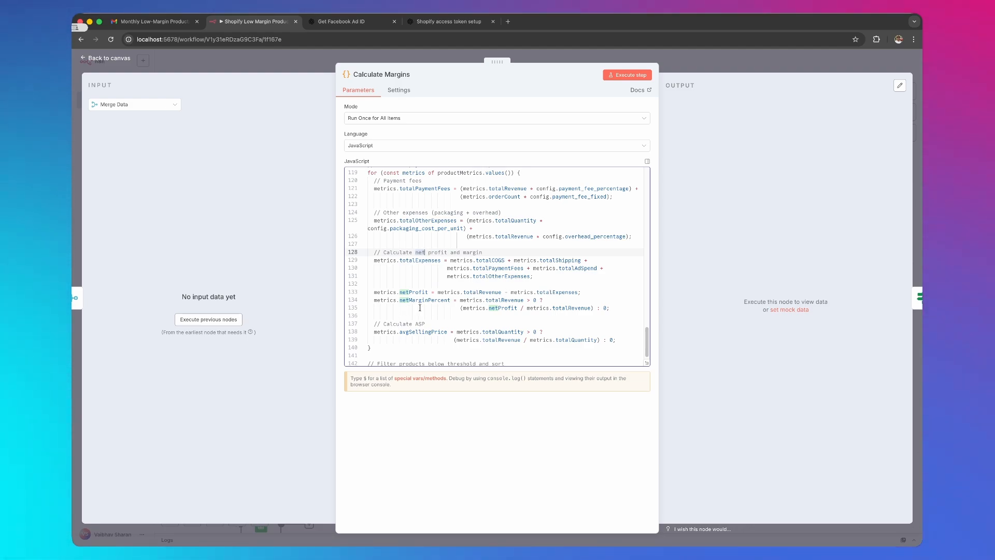
- Examine the net margin formula and the filter for products below the threshold, and return to the canvas
click(480, 306)
scroll(396, 322, down, 2)
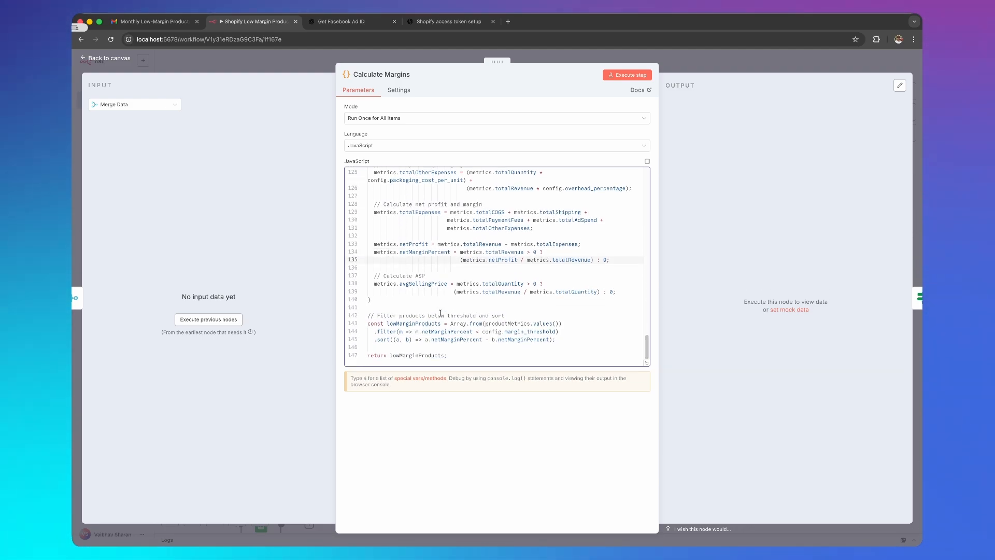
drag(368, 315, 504, 315)
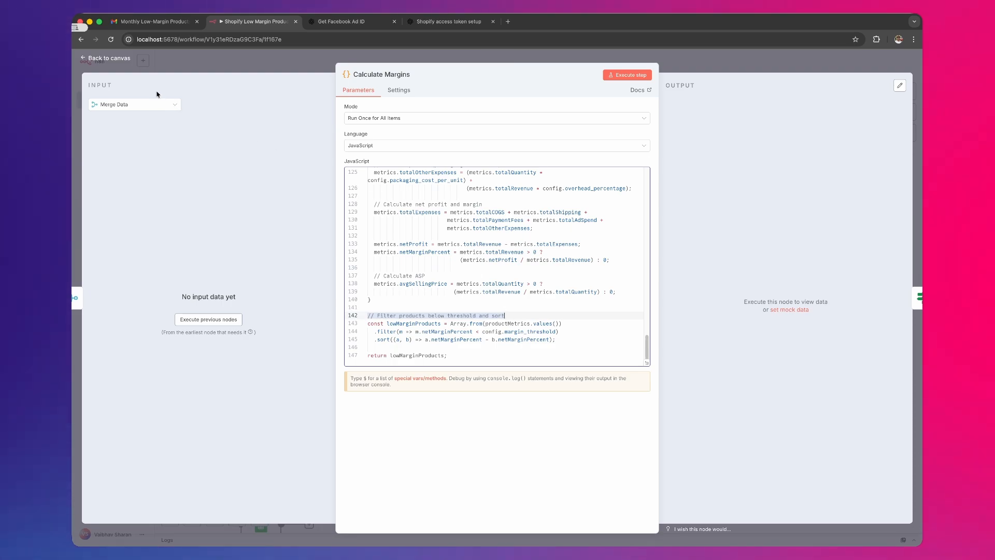
click(121, 61)
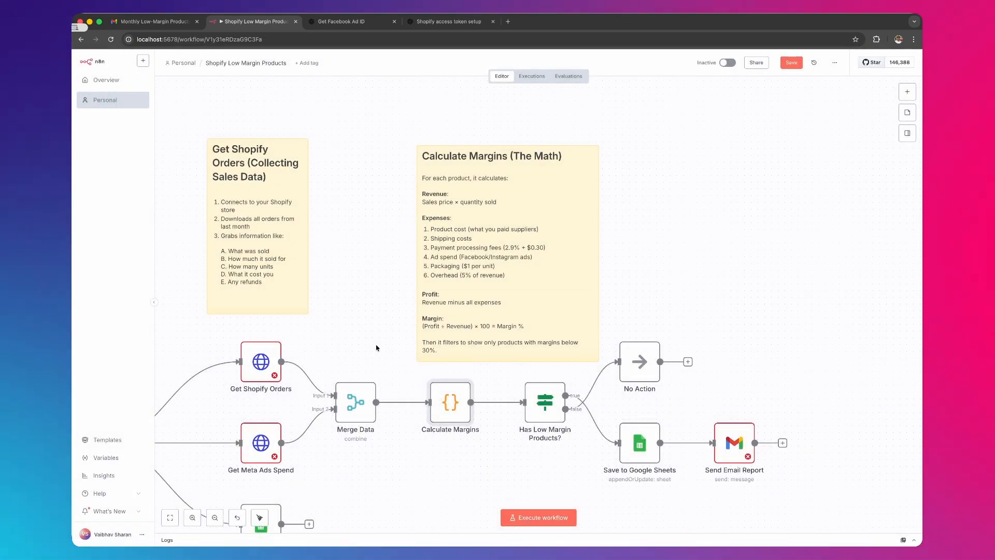
- Try a margin_threshold value of 0.15 in the Configuration node, and return to the canvas
drag(356, 318, 707, 280)
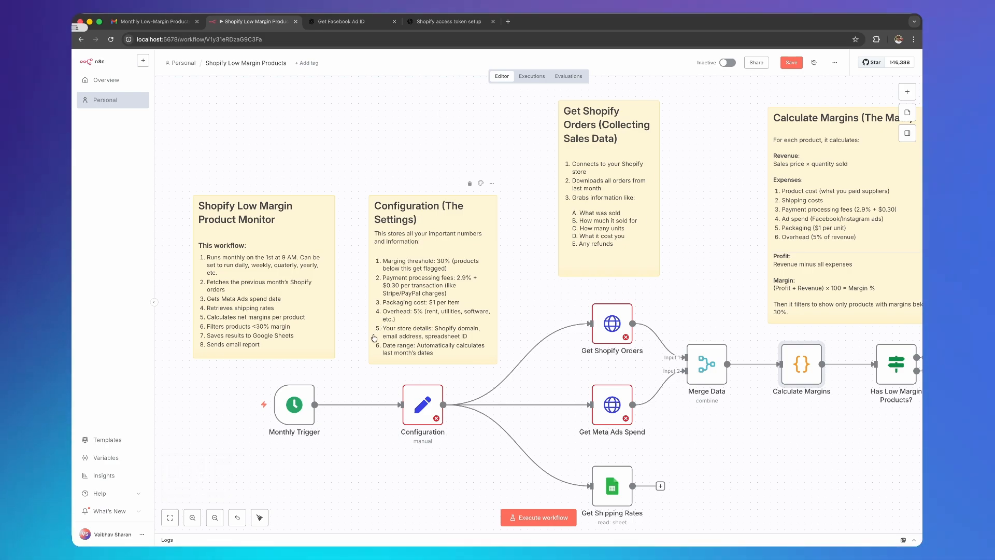
double_click(427, 418)
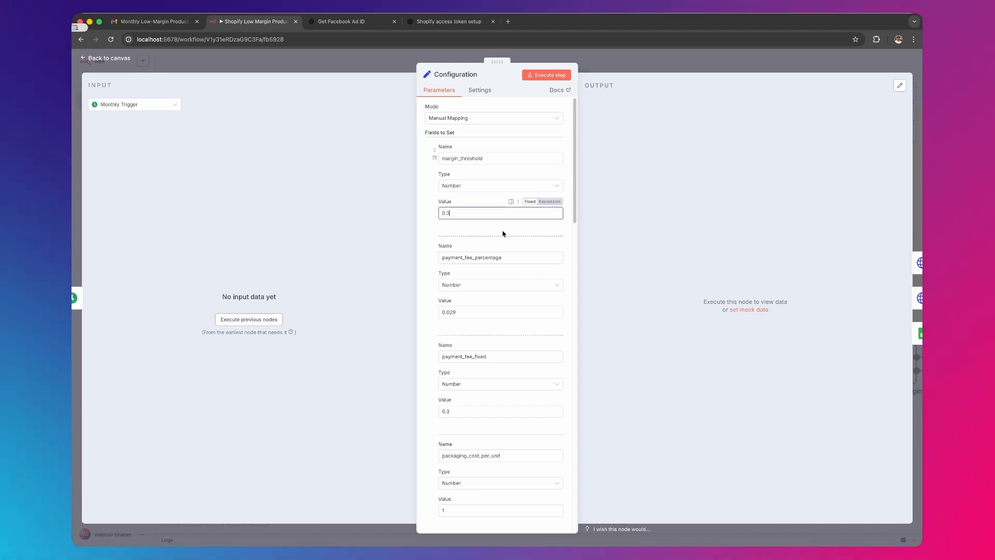
key(BackSpace)
key(BackSpace)
text(.15)
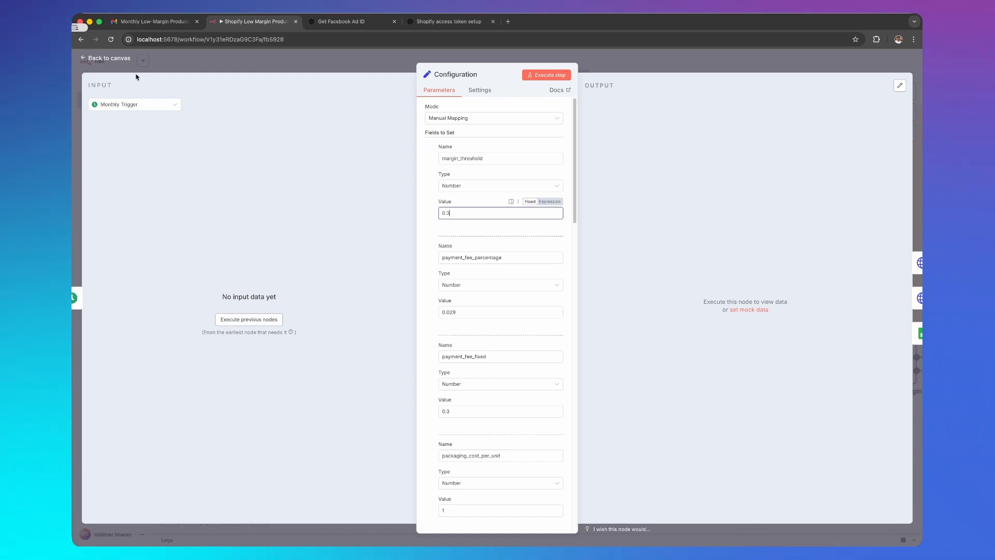
click(124, 61)
- Open the Save to Google Sheets node, inspect its operation and document ID expression, and return to the canvas
scroll(724, 292, right, 10)
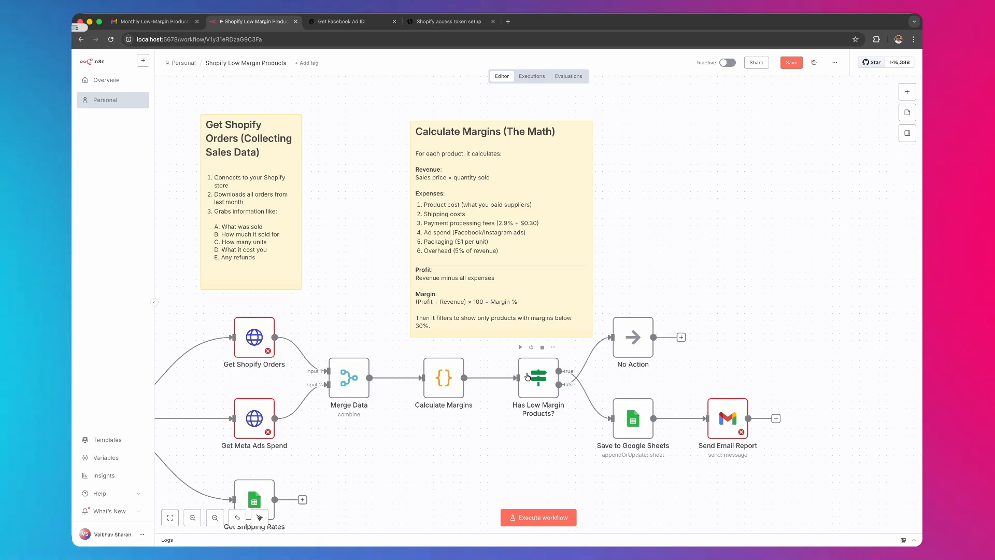
double_click(639, 429)
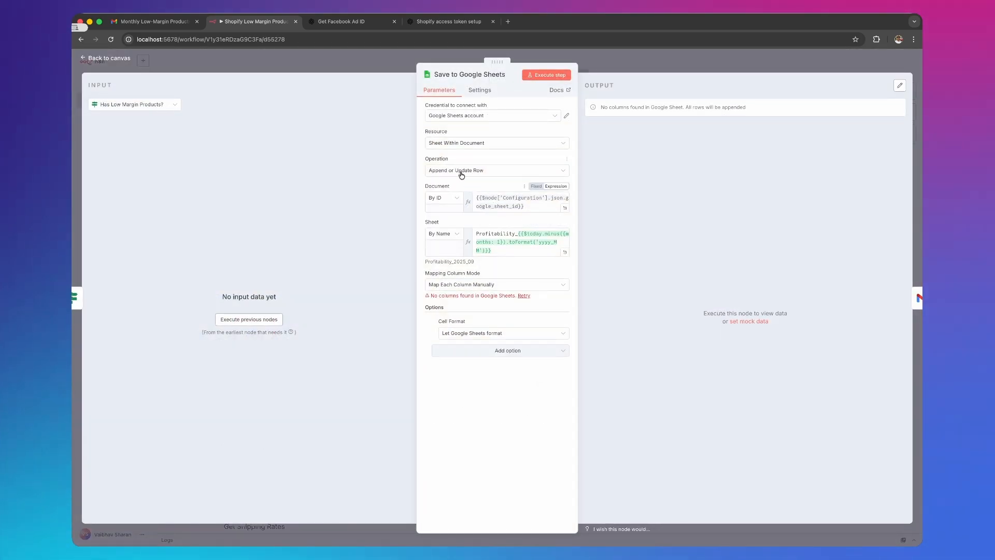
click(540, 204)
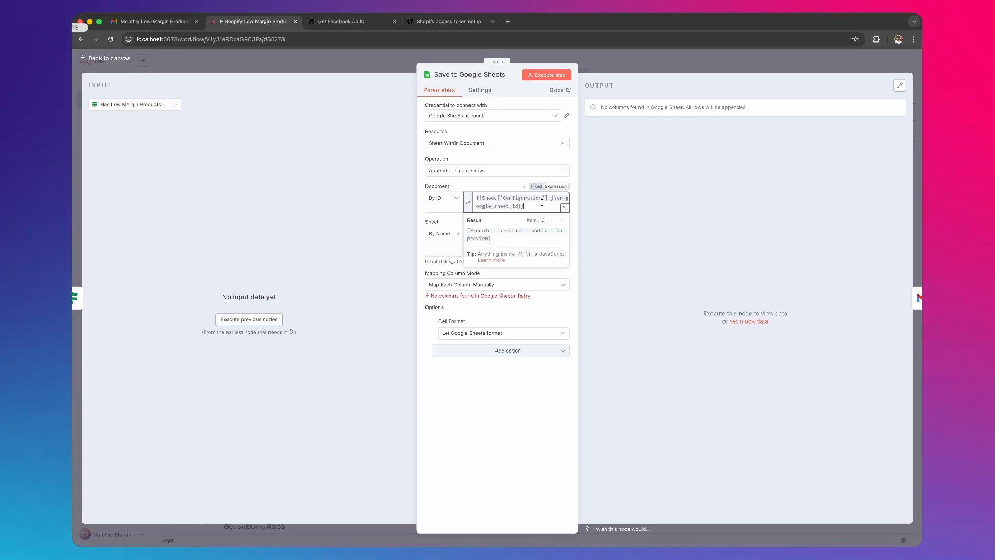
click(126, 62)
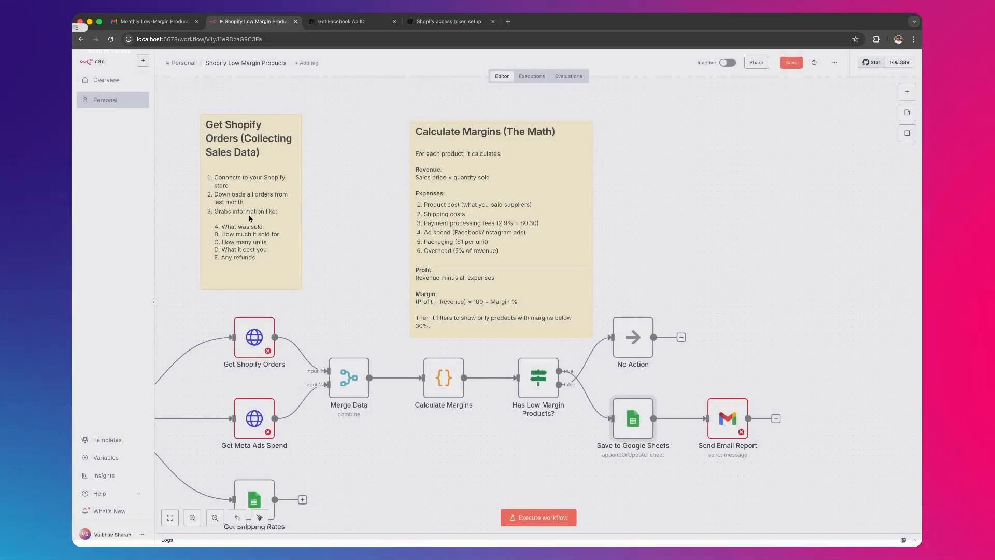
- Reopen the Configuration node, review its fields down to the google_sheet_id value, and return to the canvas
scroll(600, 399, left, 5)
scroll(600, 400, down, 2)
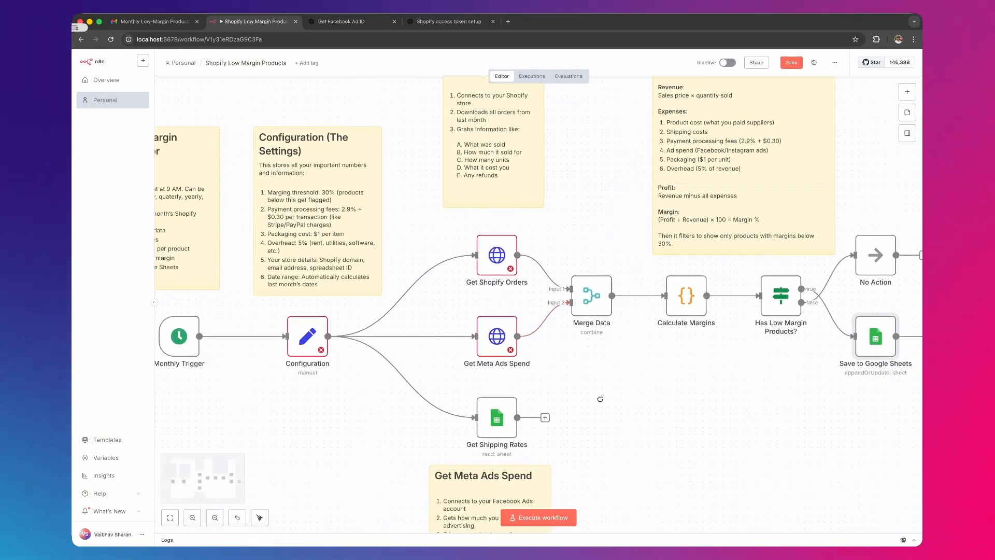
double_click(308, 336)
scroll(498, 340, down, 7)
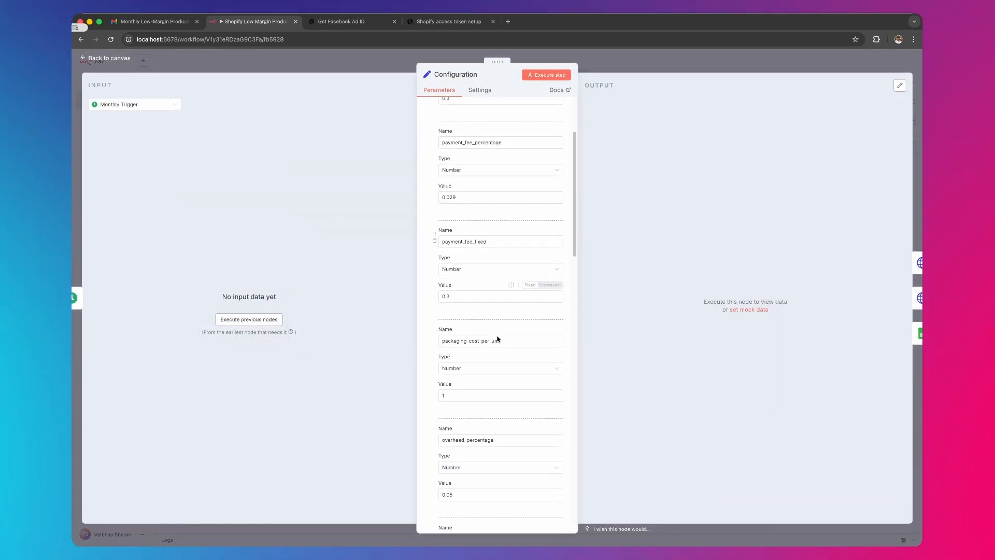
scroll(499, 344, down, 12)
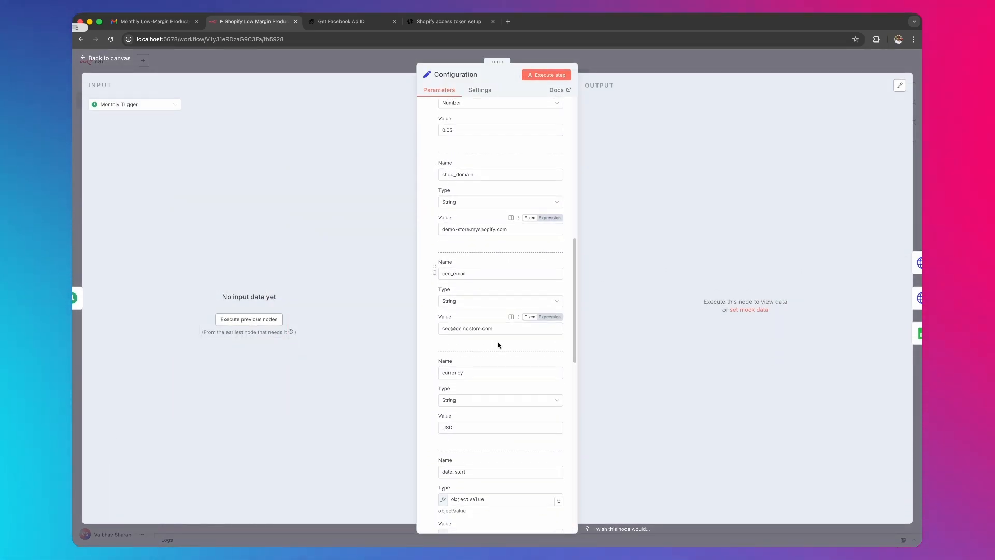
scroll(485, 373, down, 2)
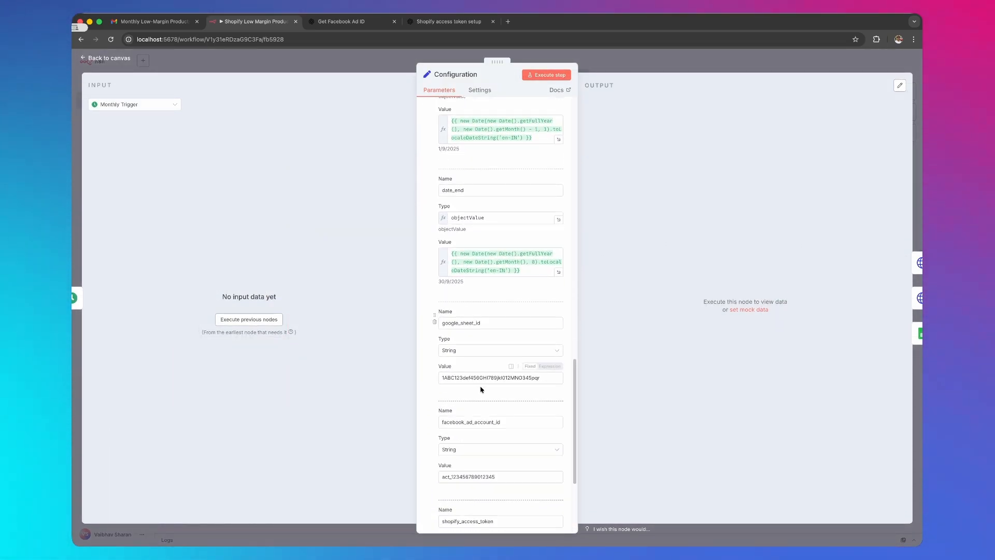
double_click(471, 373)
click(101, 59)
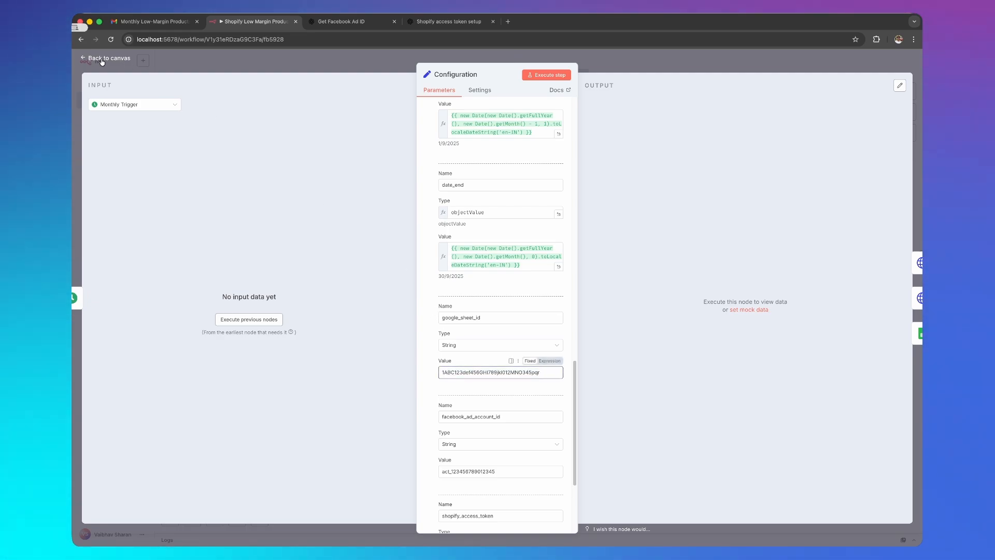
- Reopen the Save to Google Sheets node to check its sheet name expression, and return to the canvas
drag(618, 179, 379, 192)
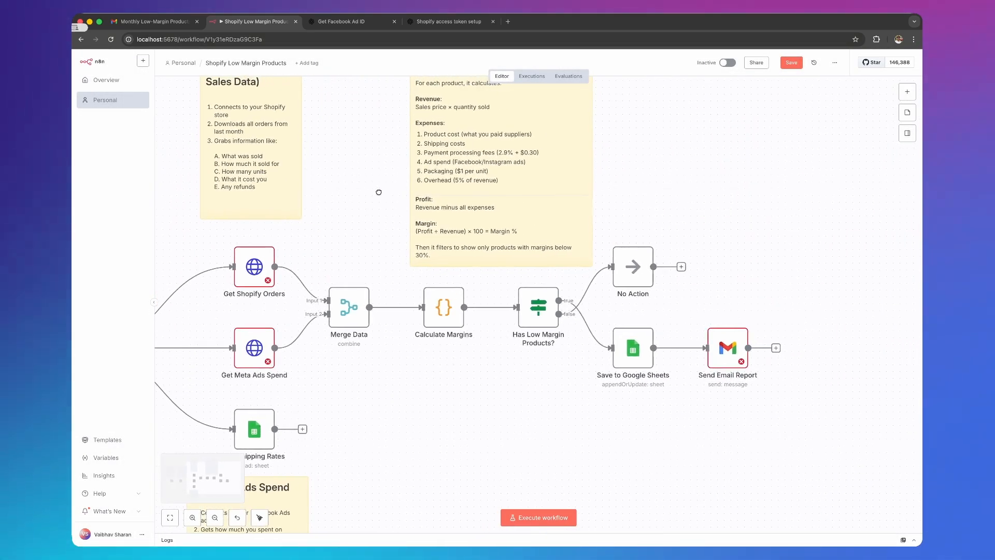
double_click(633, 347)
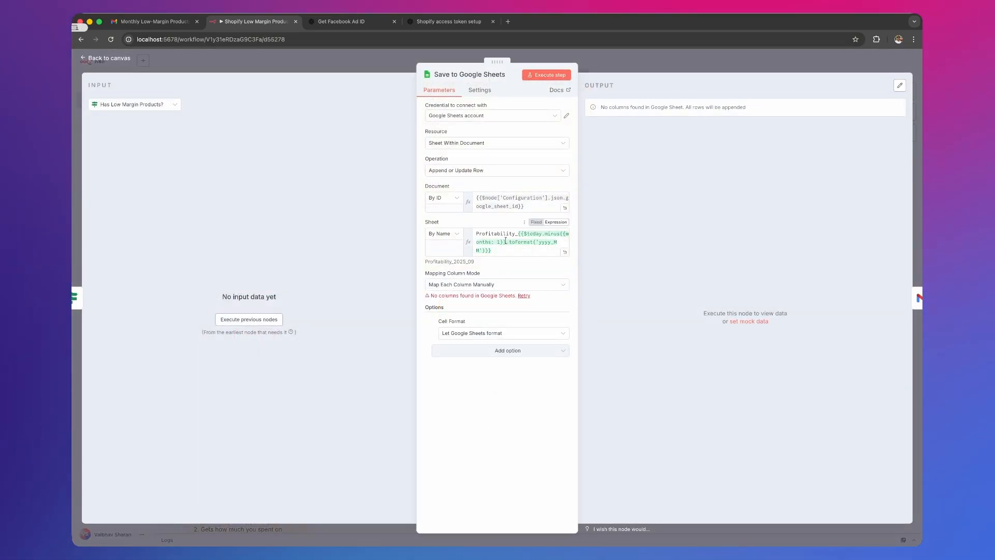
click(125, 58)
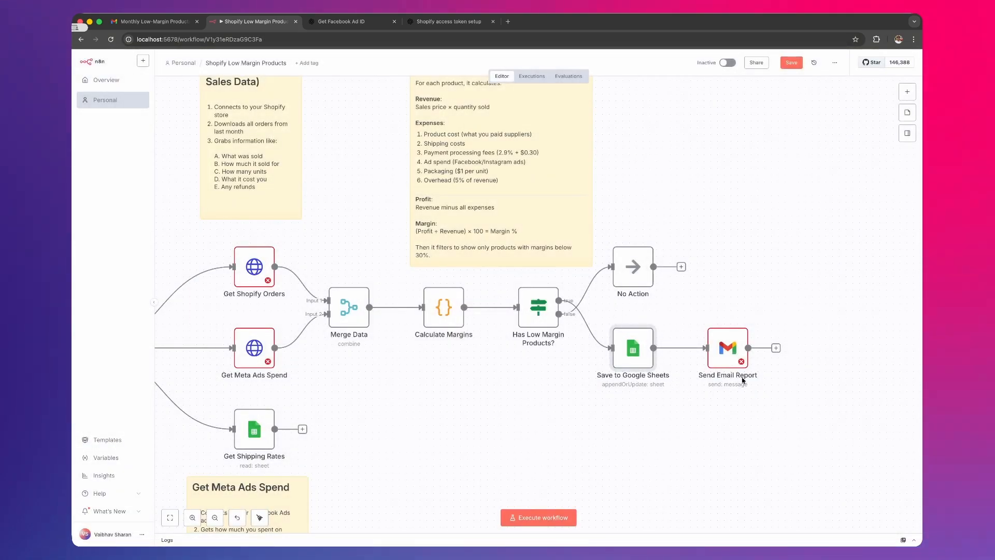
- Open the Send Email Report node and review its recipient expression, subject, email type options and HTML message body
double_click(725, 353)
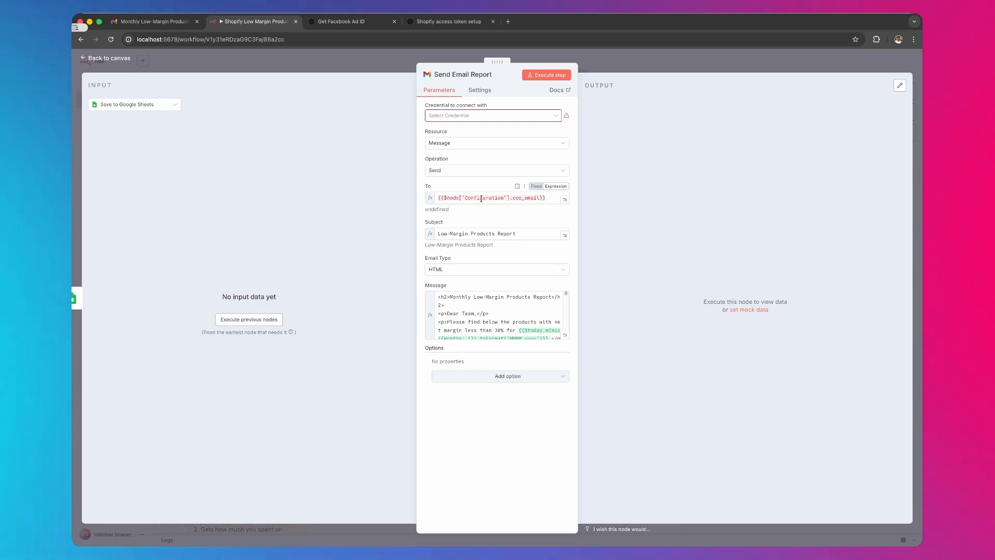
click(456, 270)
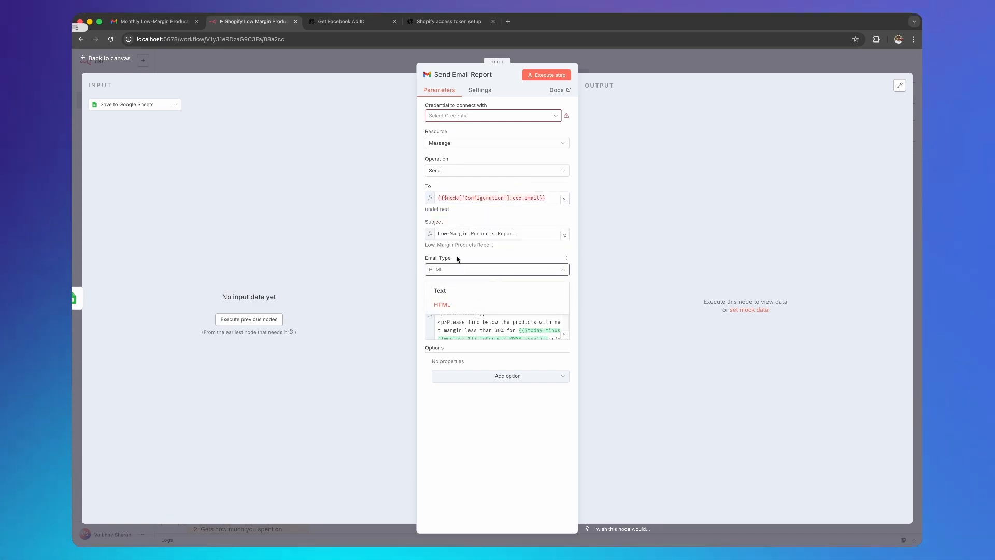
click(460, 257)
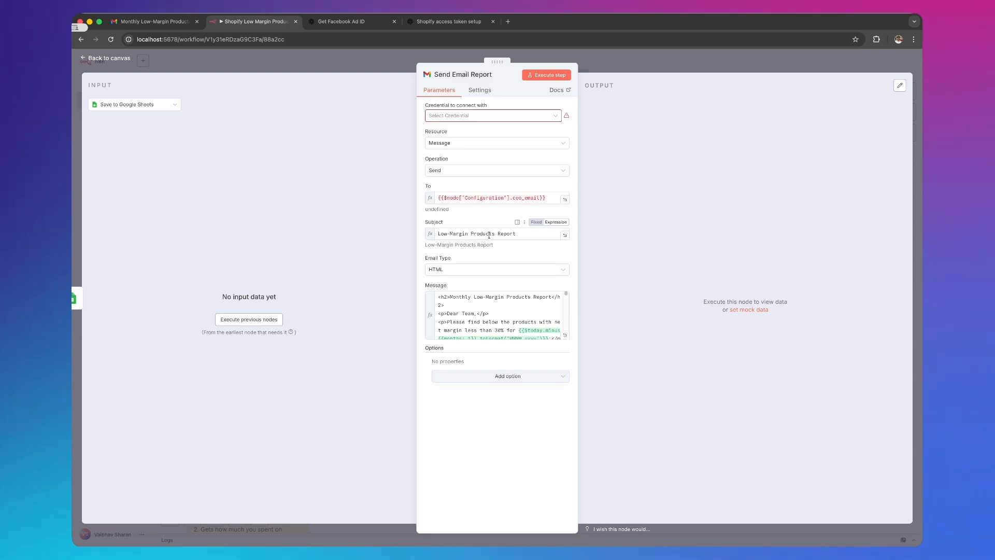
scroll(473, 319, down, 2)
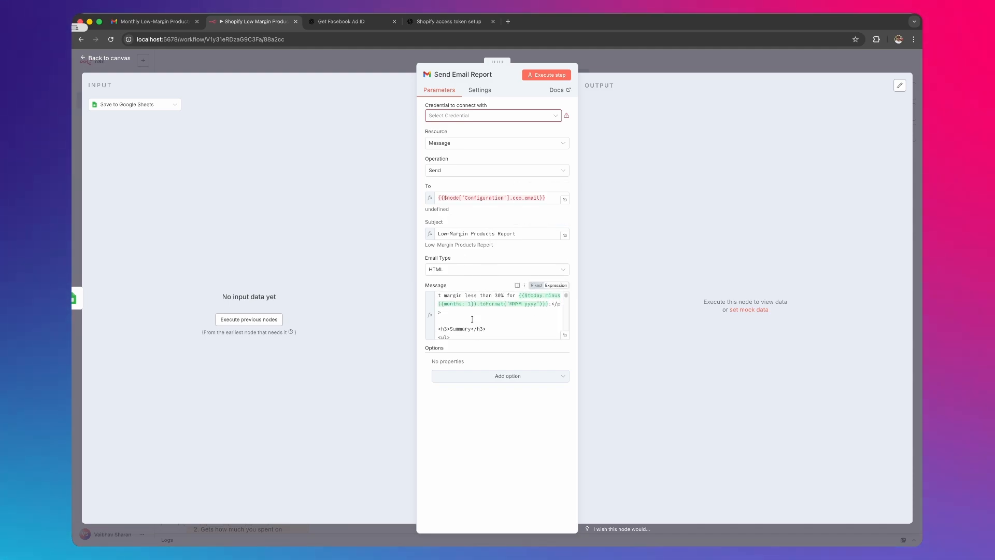
- Switch to Gmail, highlight the body of the received Monthly Low-Margin Products Report email, and return to the n8n workflow canvas
click(146, 23)
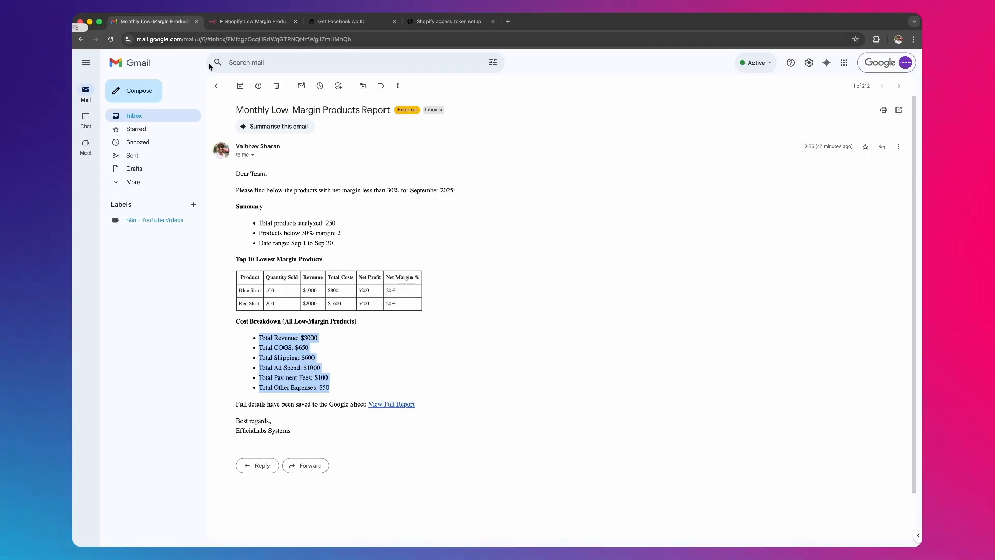
click(261, 238)
drag(230, 166, 373, 435)
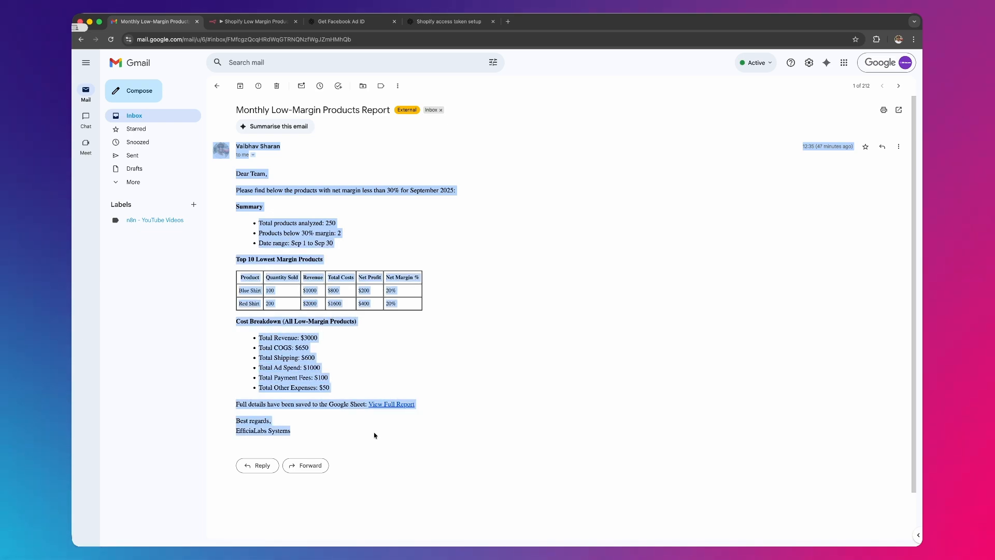
click(490, 363)
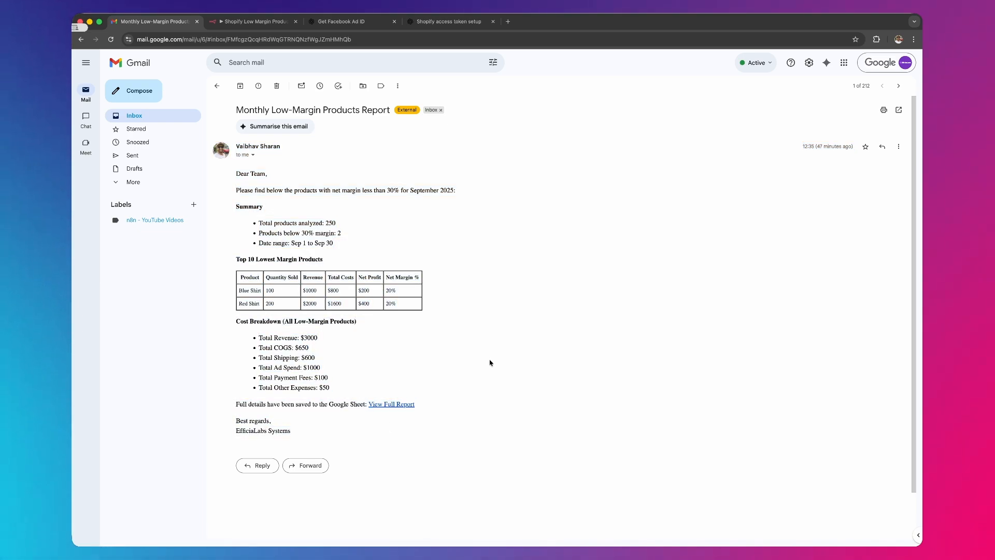
click(363, 23)
key(ctrl+shift+Tab)
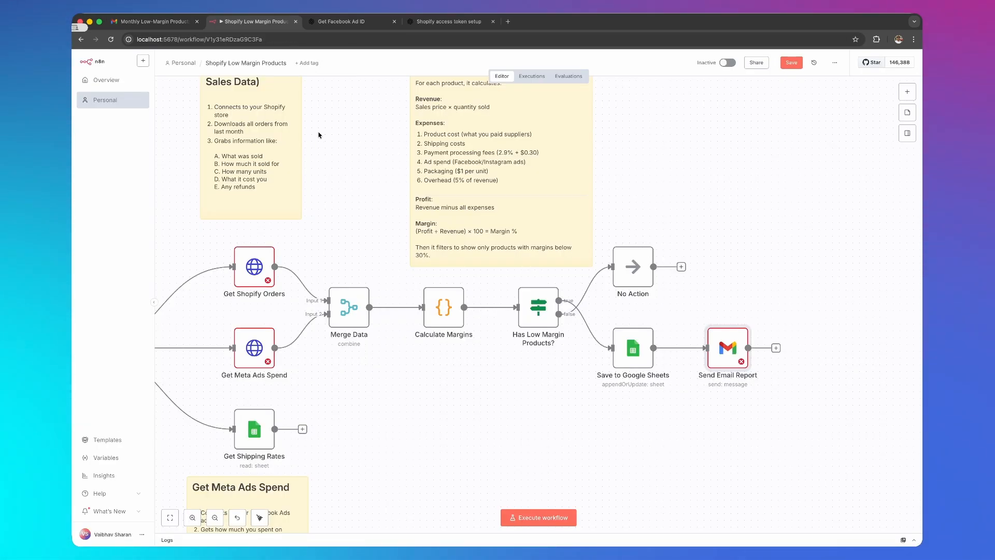